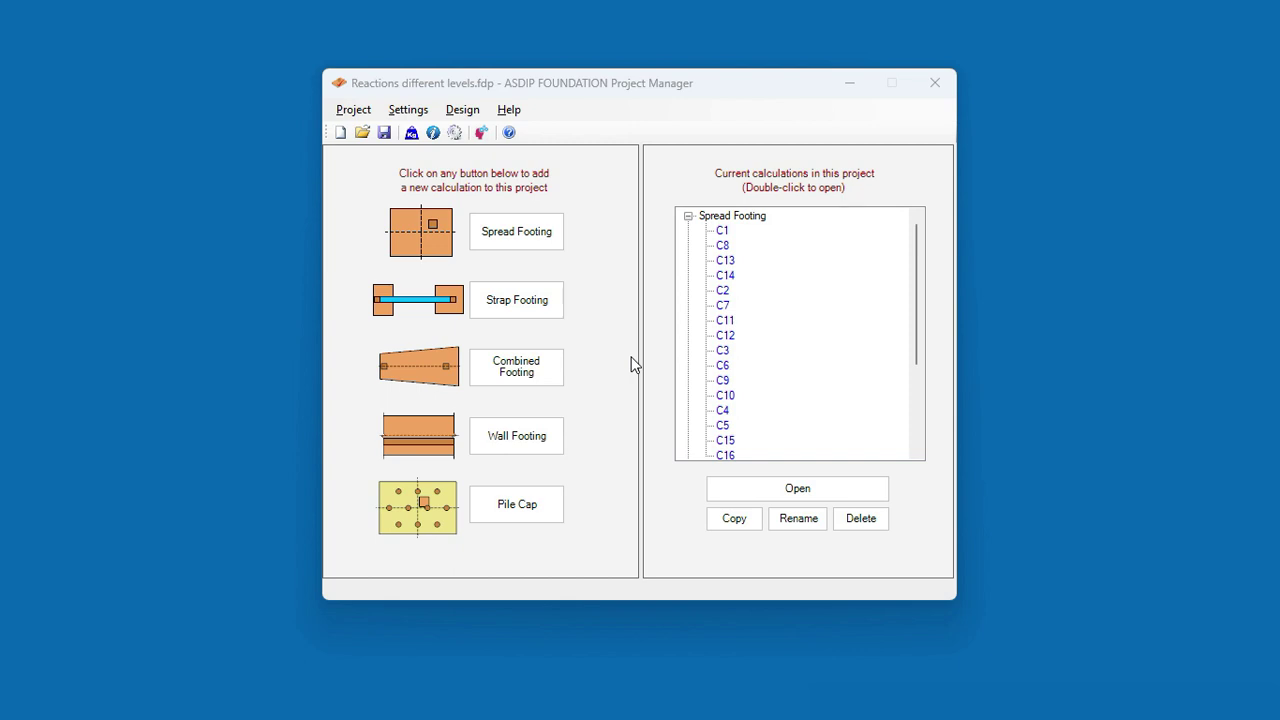
pyautogui.click(464, 114)
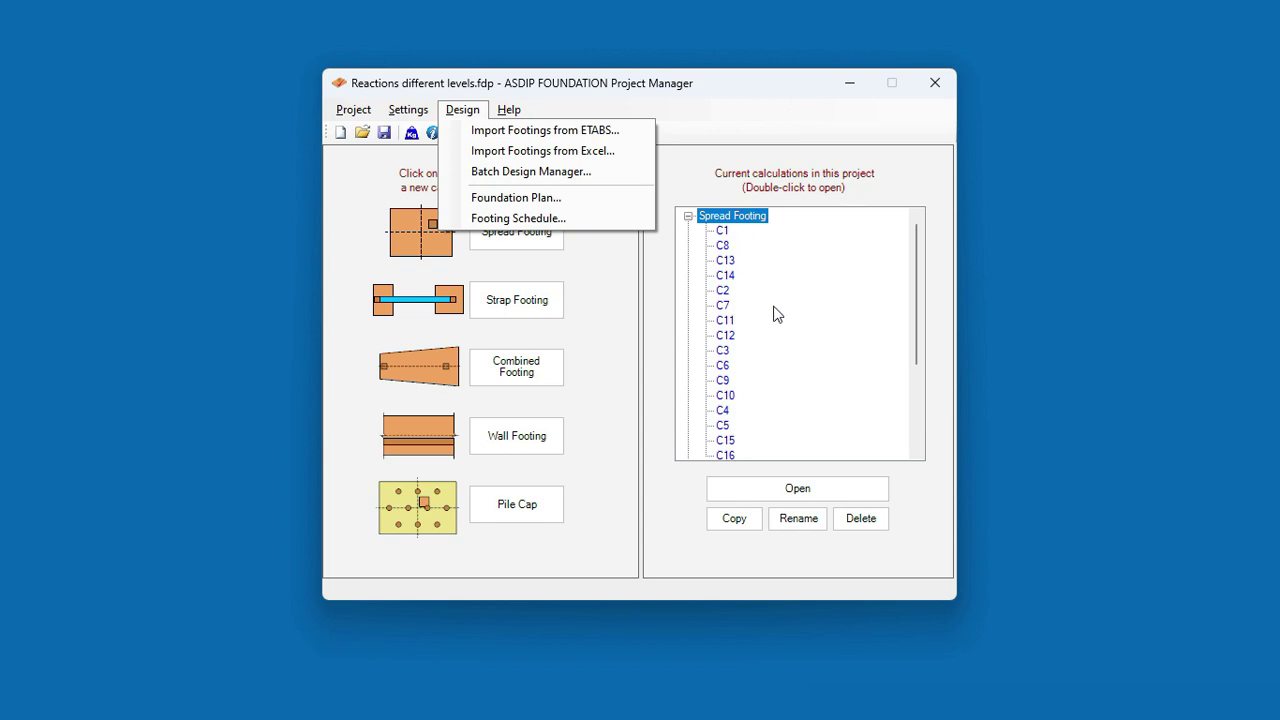
pyautogui.click(939, 276)
pyautogui.scroll(-3, 814, 326)
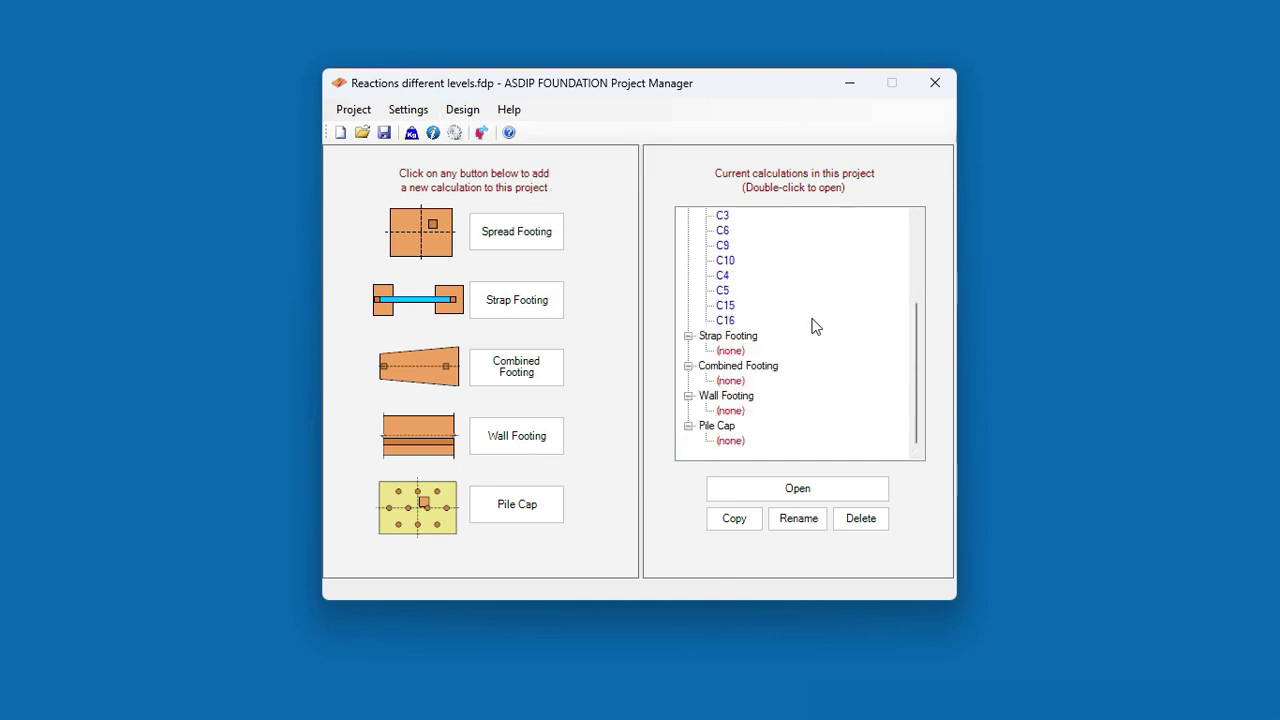
pyautogui.scroll(3, 814, 326)
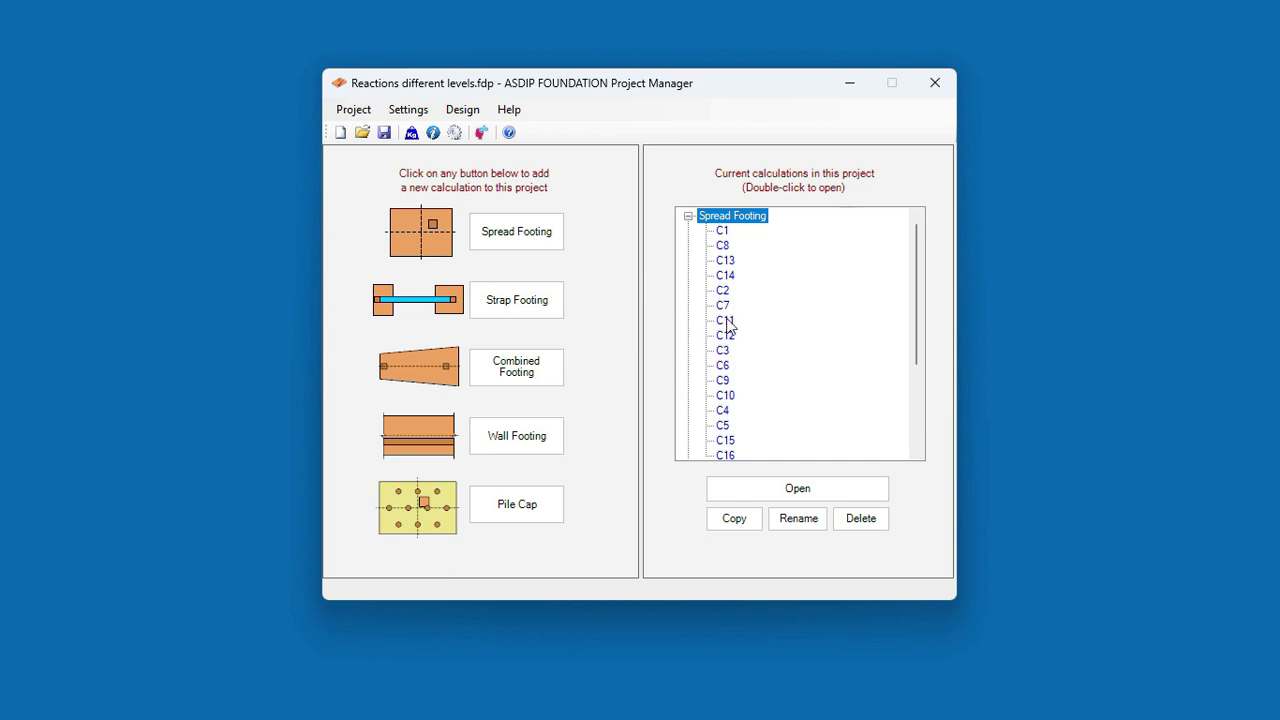
# Step: Open footing C11's design, check its reinforcement and geometry, then view its applied loads
pyautogui.doubleClick(725, 321)
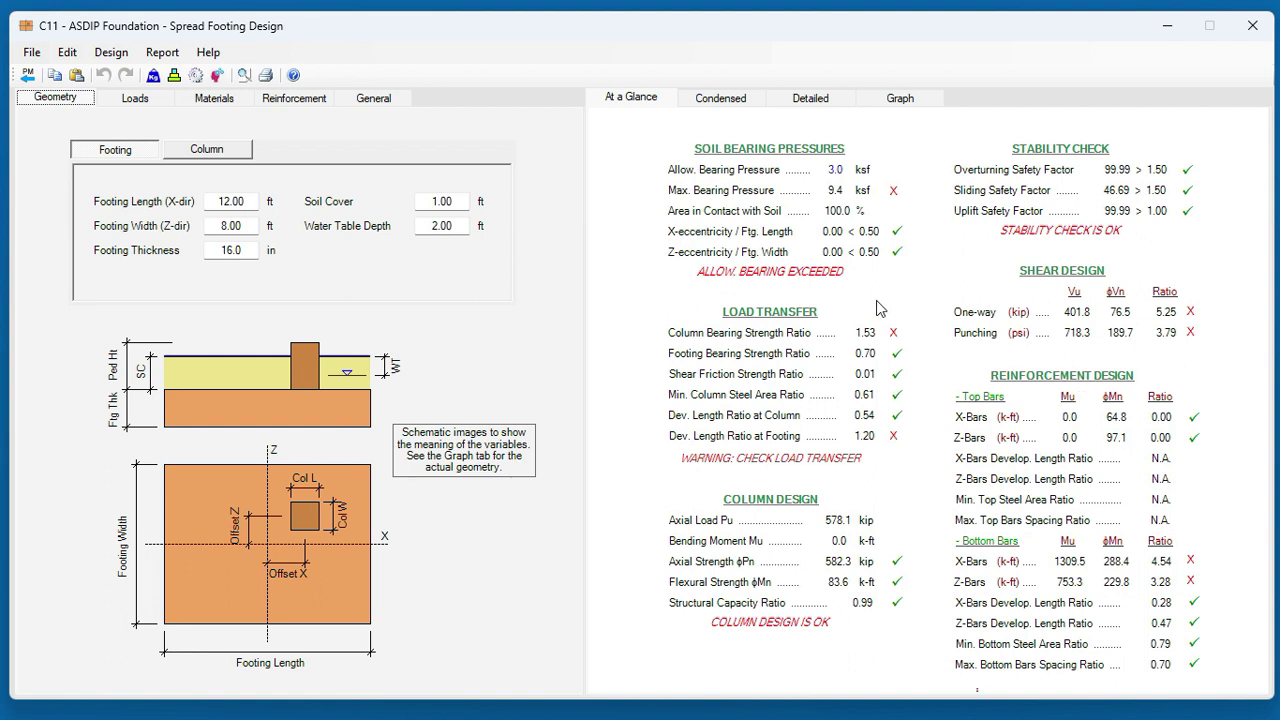
pyautogui.click(832, 142)
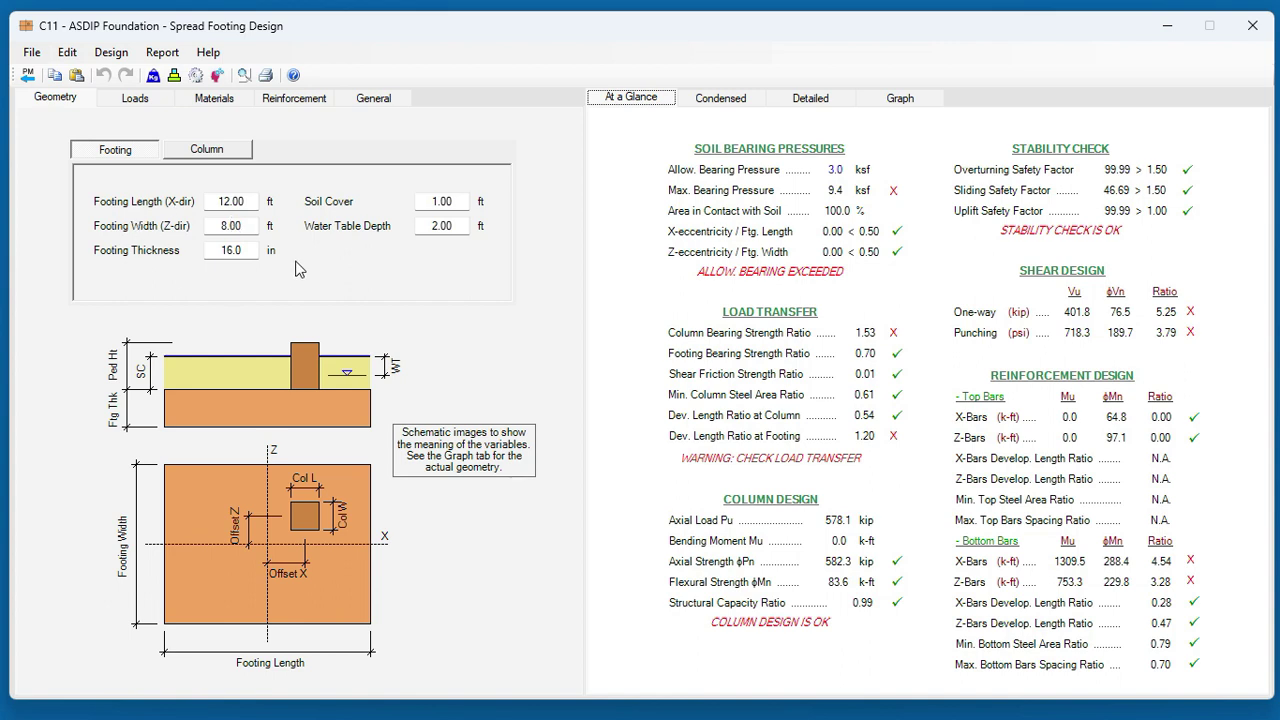
pyautogui.click(292, 99)
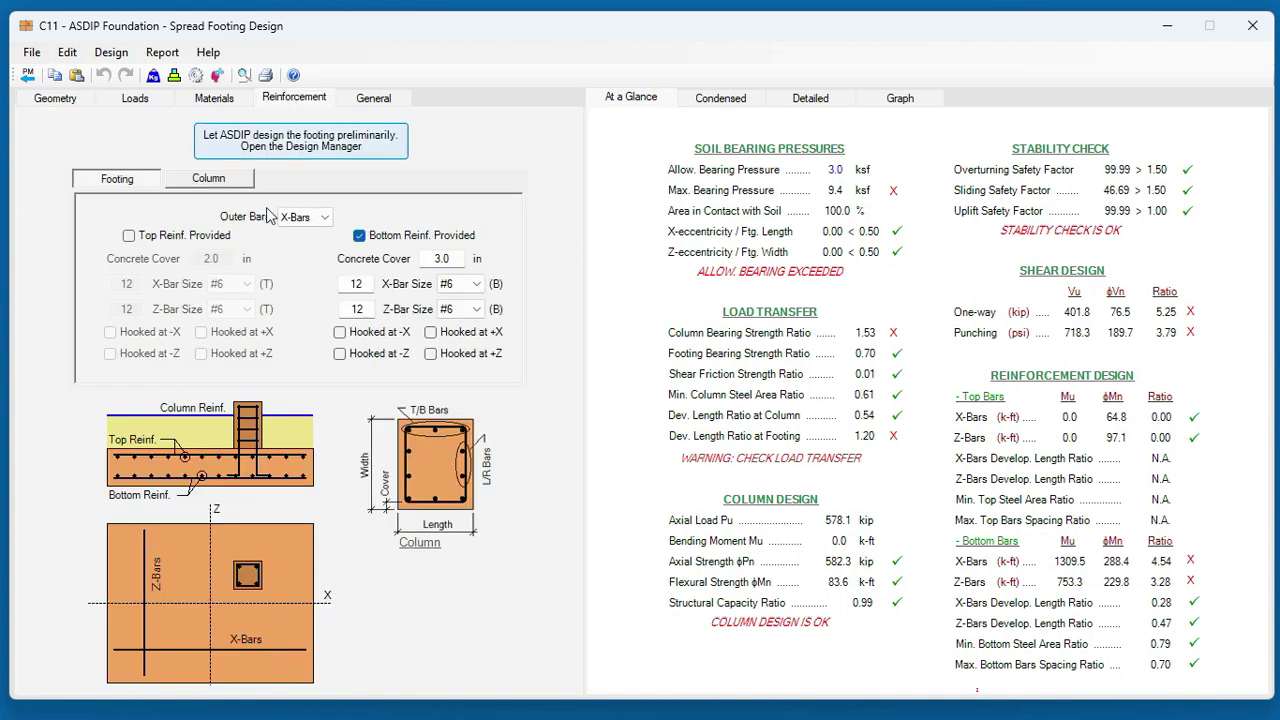
pyautogui.click(55, 99)
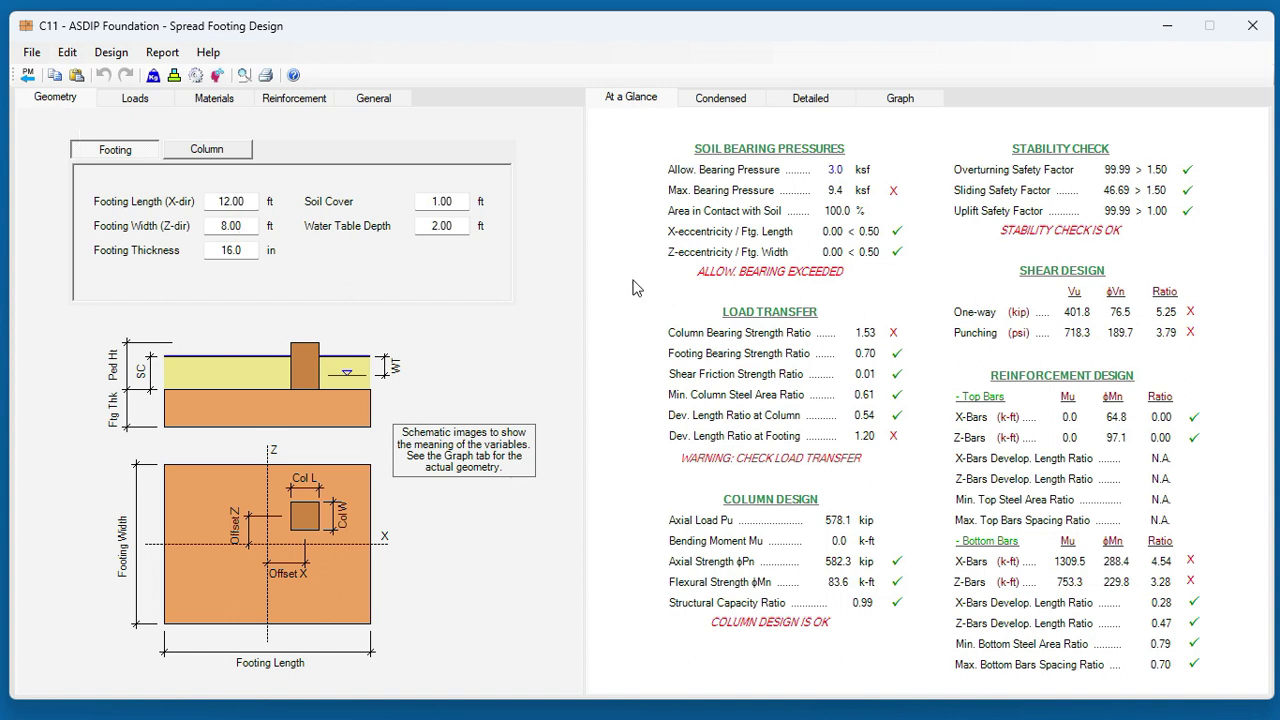
pyautogui.click(56, 90)
pyautogui.click(133, 99)
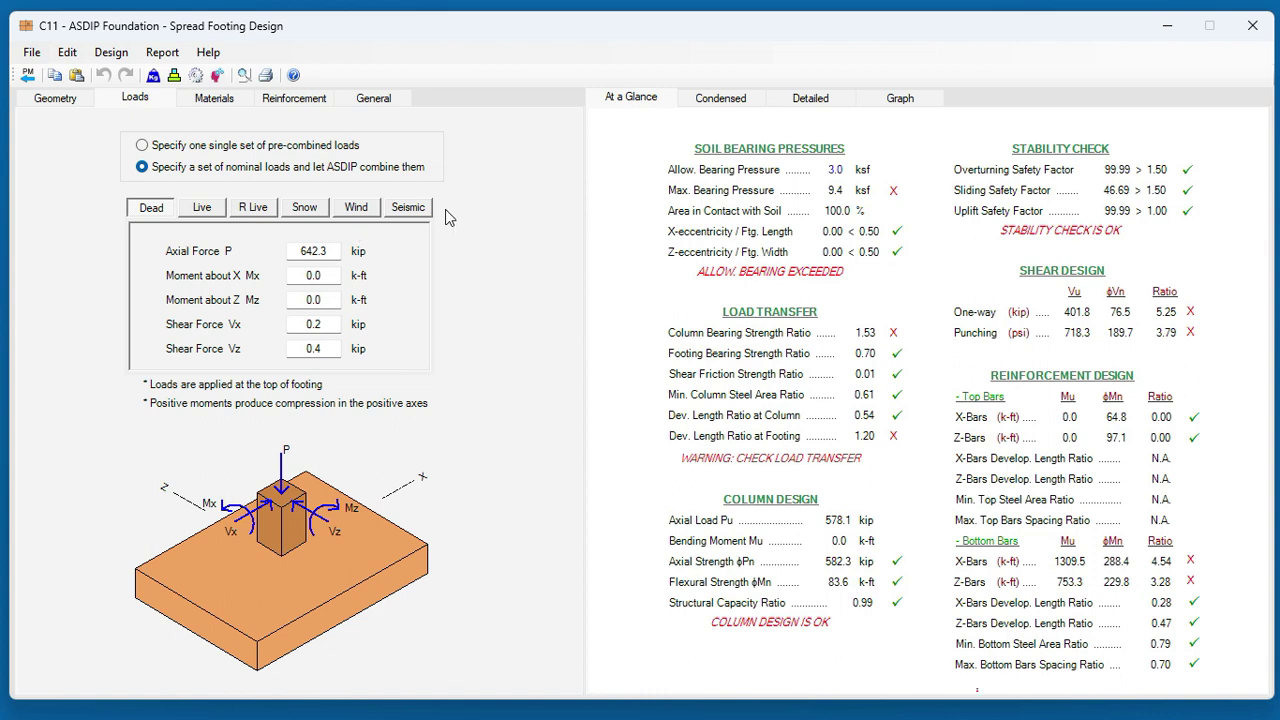
# Step: Show C11's wind load step 3 and seismic load step 3, then return to the Project Manager
pyautogui.click(353, 211)
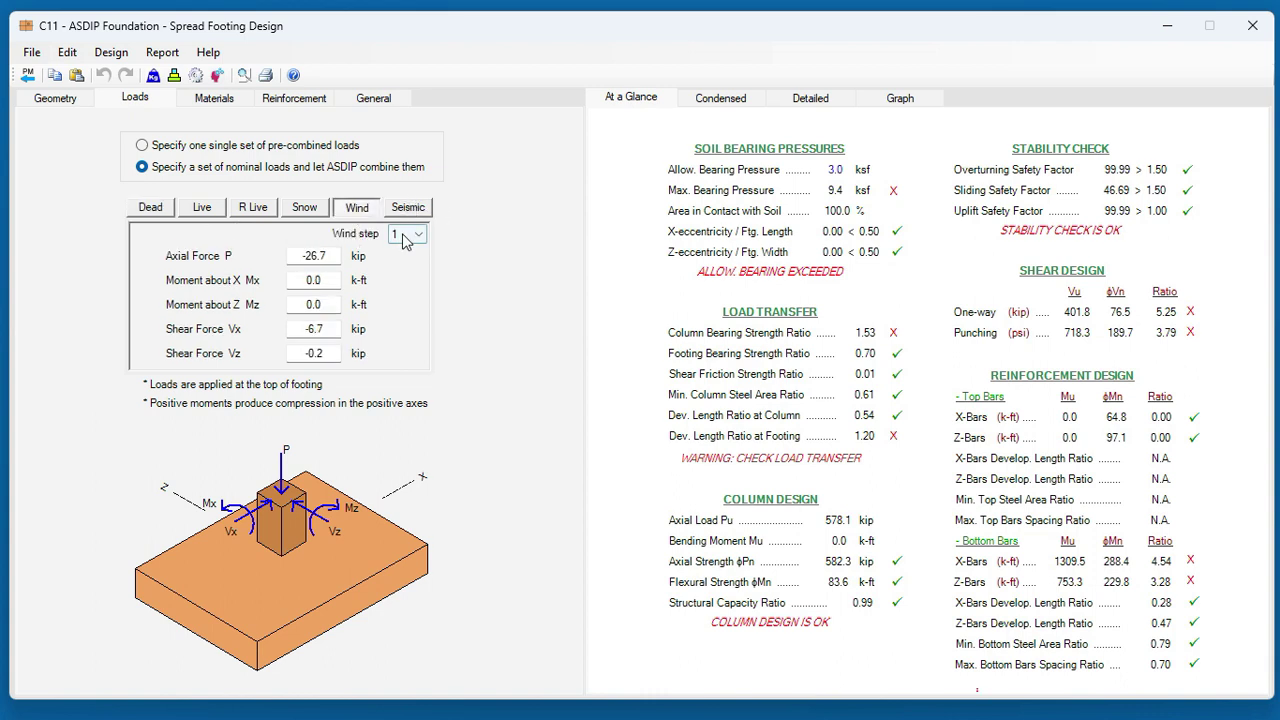
pyautogui.click(421, 236)
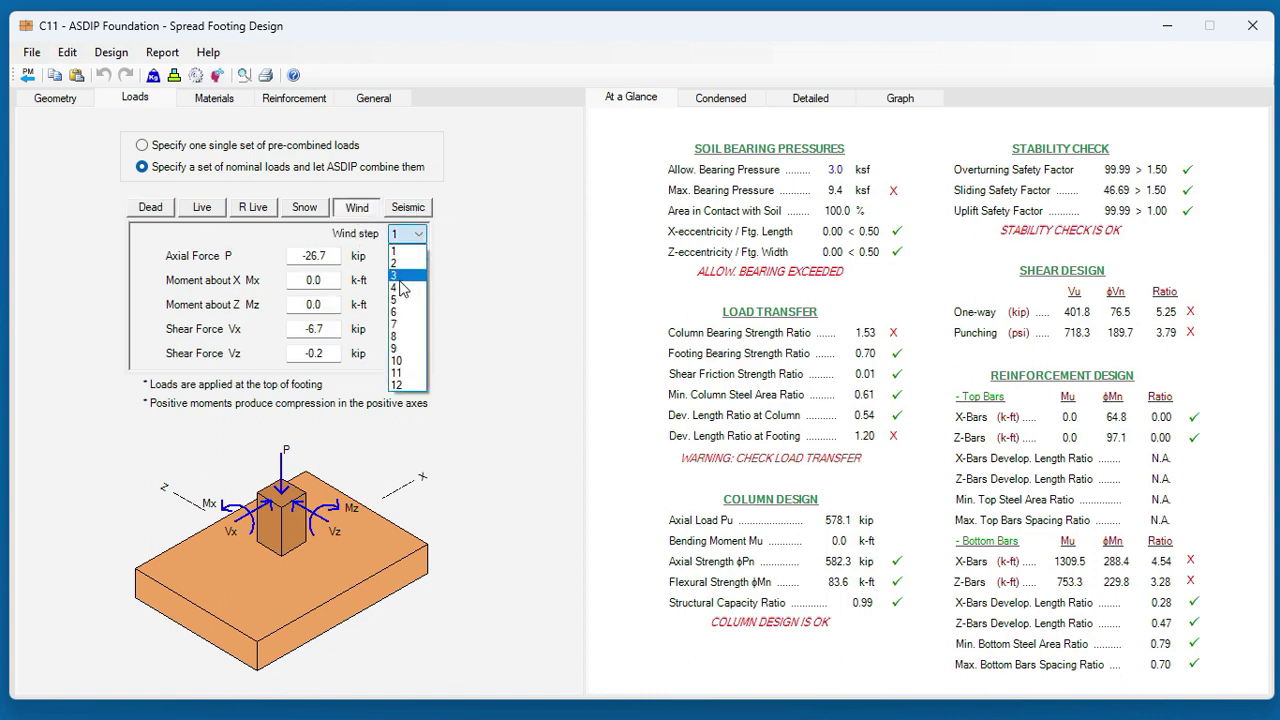
pyautogui.click(400, 277)
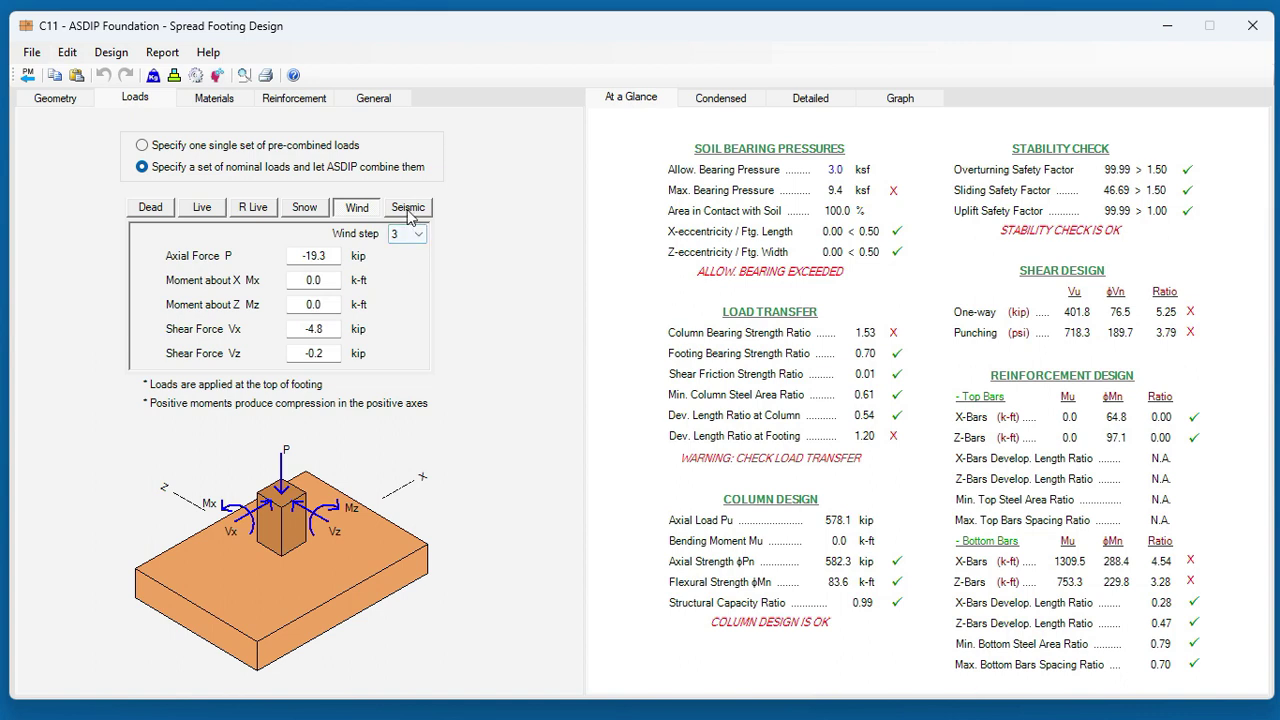
pyautogui.click(408, 208)
pyautogui.click(421, 236)
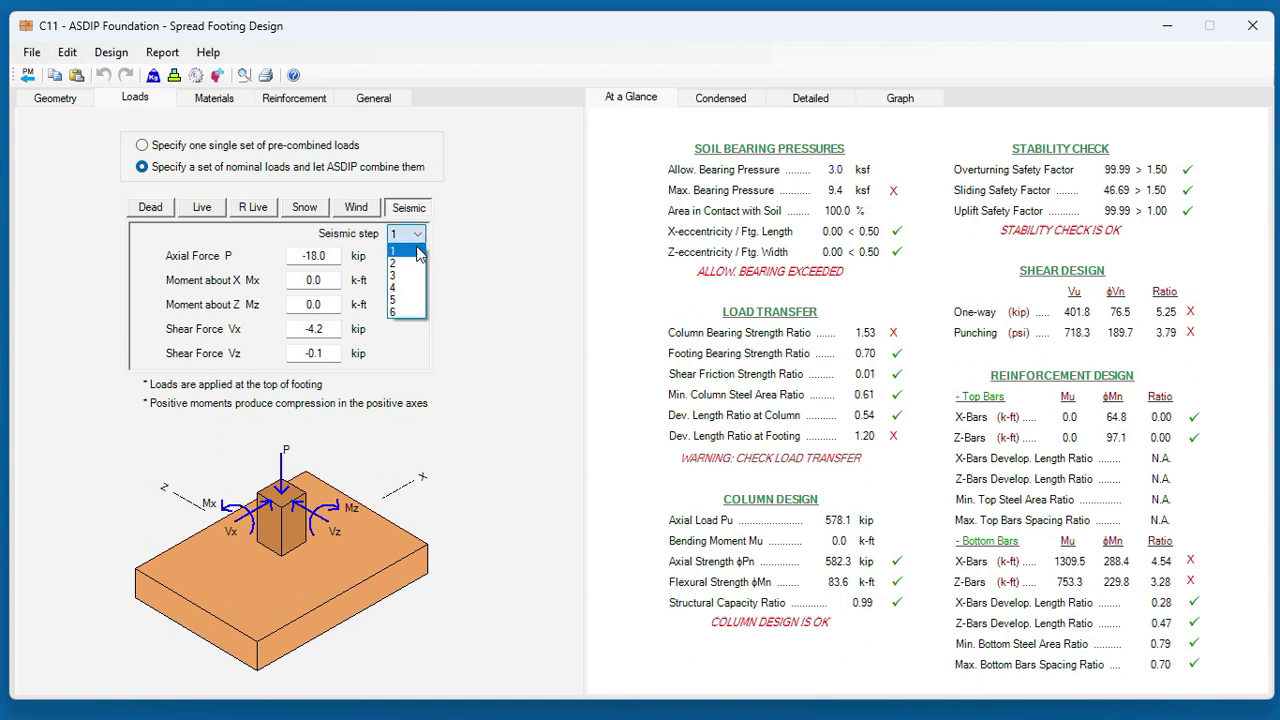
pyautogui.click(395, 279)
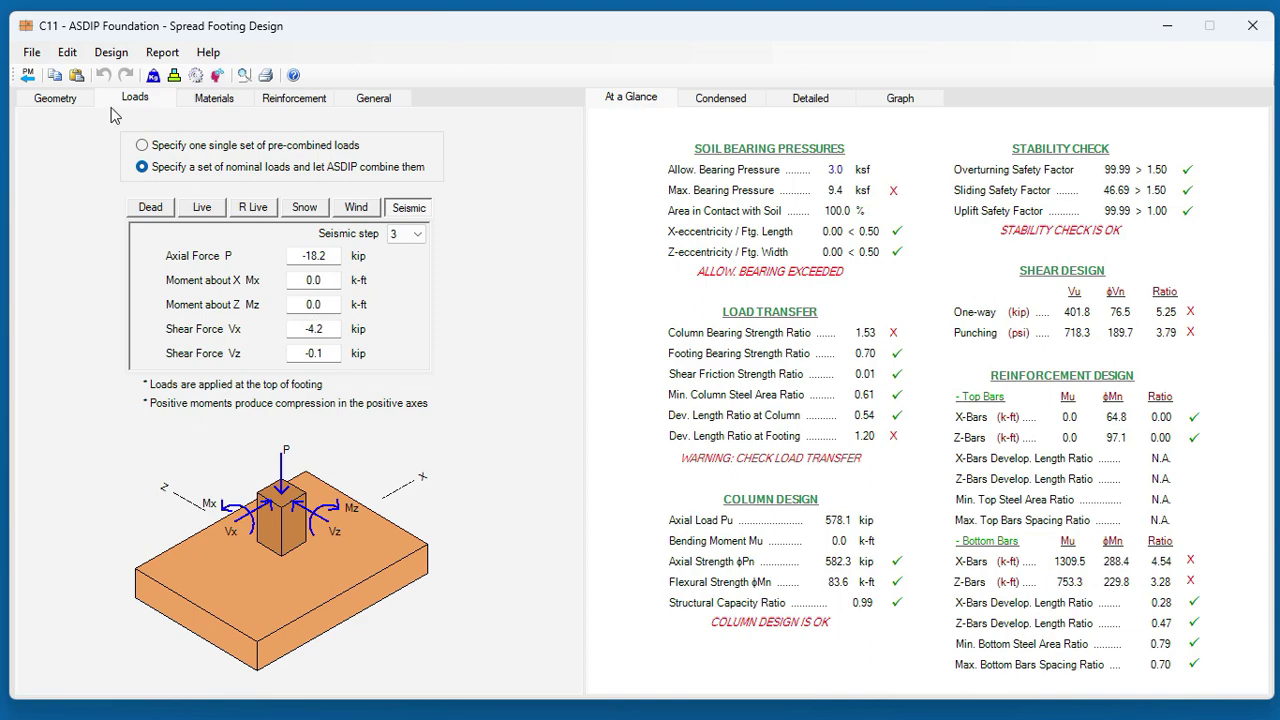
pyautogui.click(28, 76)
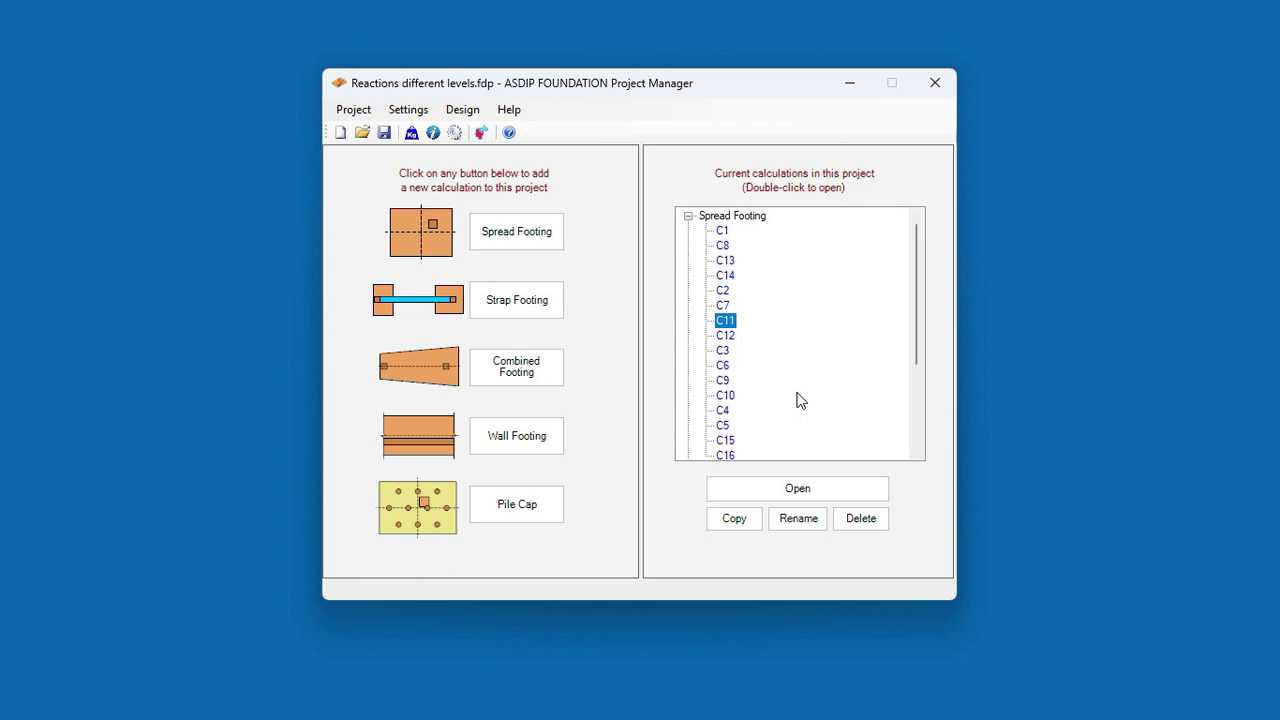
# Step: Display the foundation plan of all sixteen footings on the grid, then close it
pyautogui.click(463, 110)
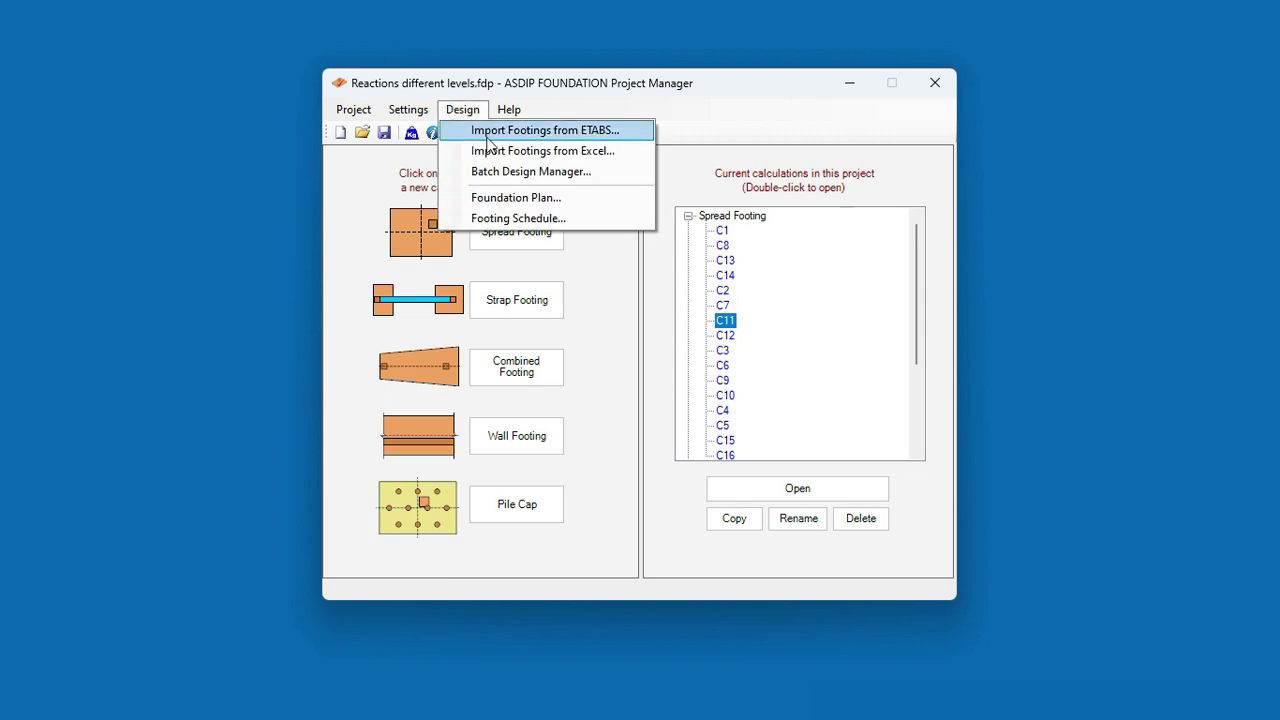
pyautogui.click(522, 205)
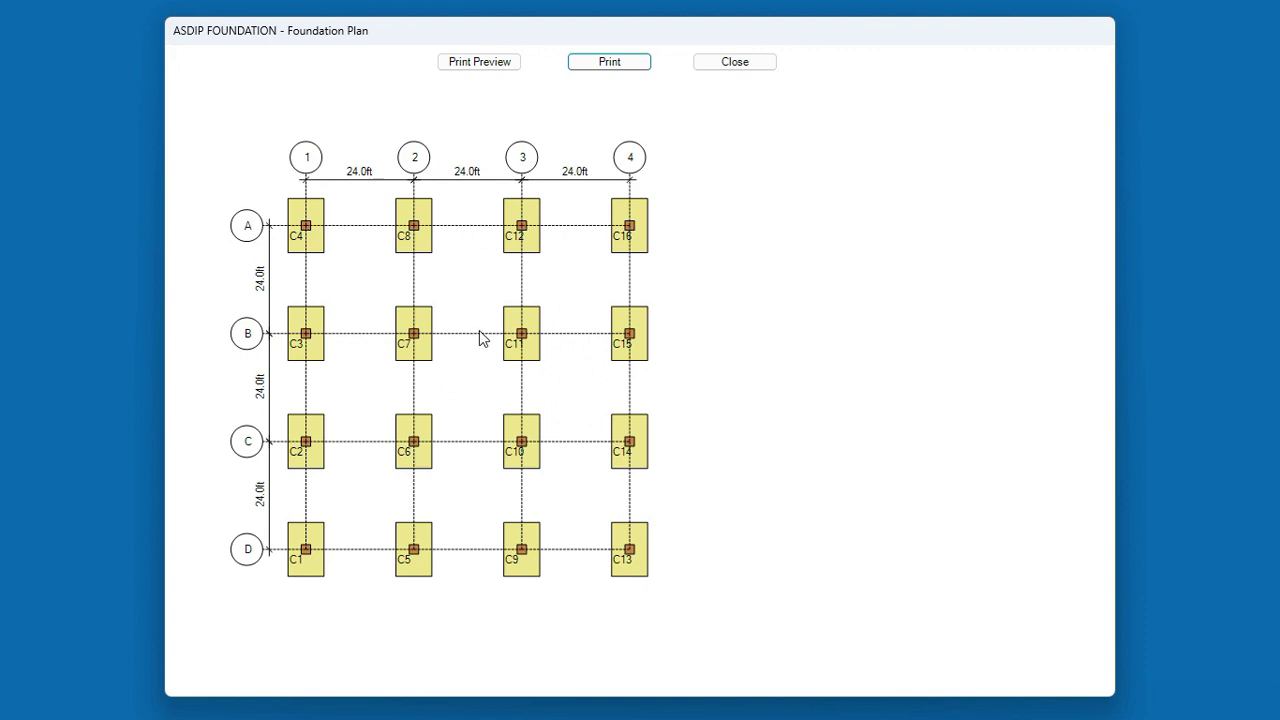
pyautogui.click(734, 63)
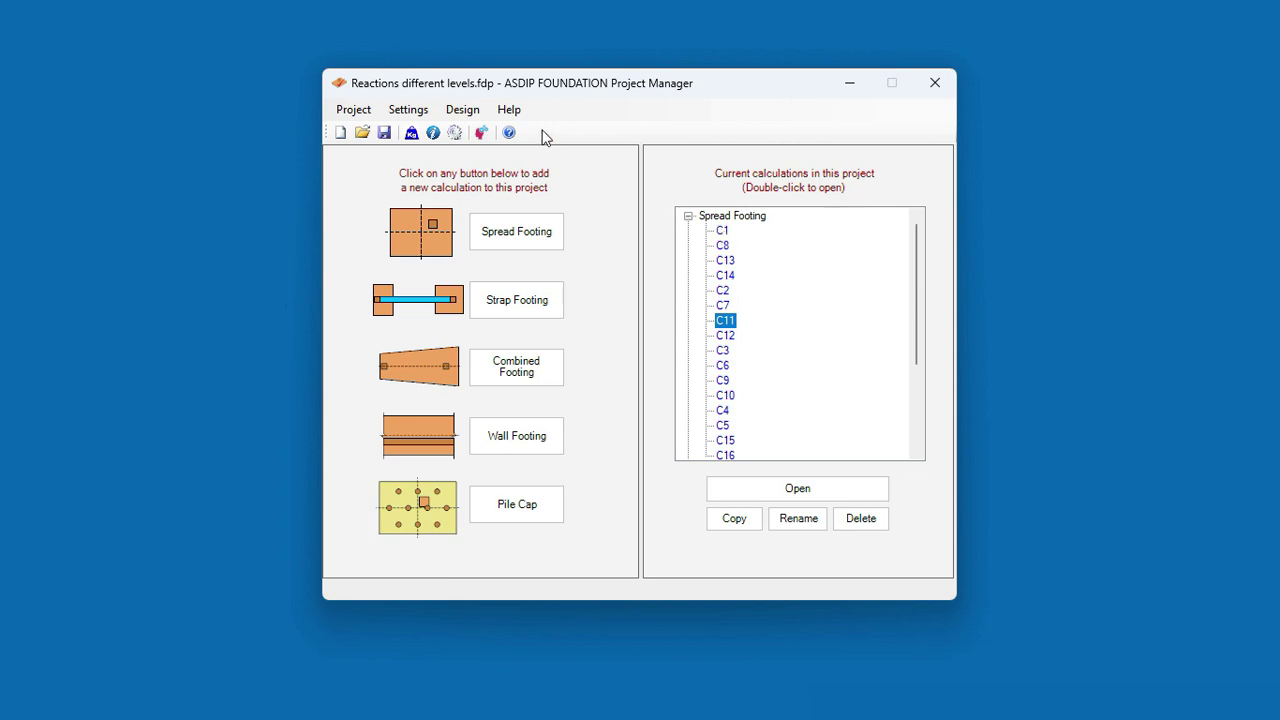
pyautogui.click(446, 115)
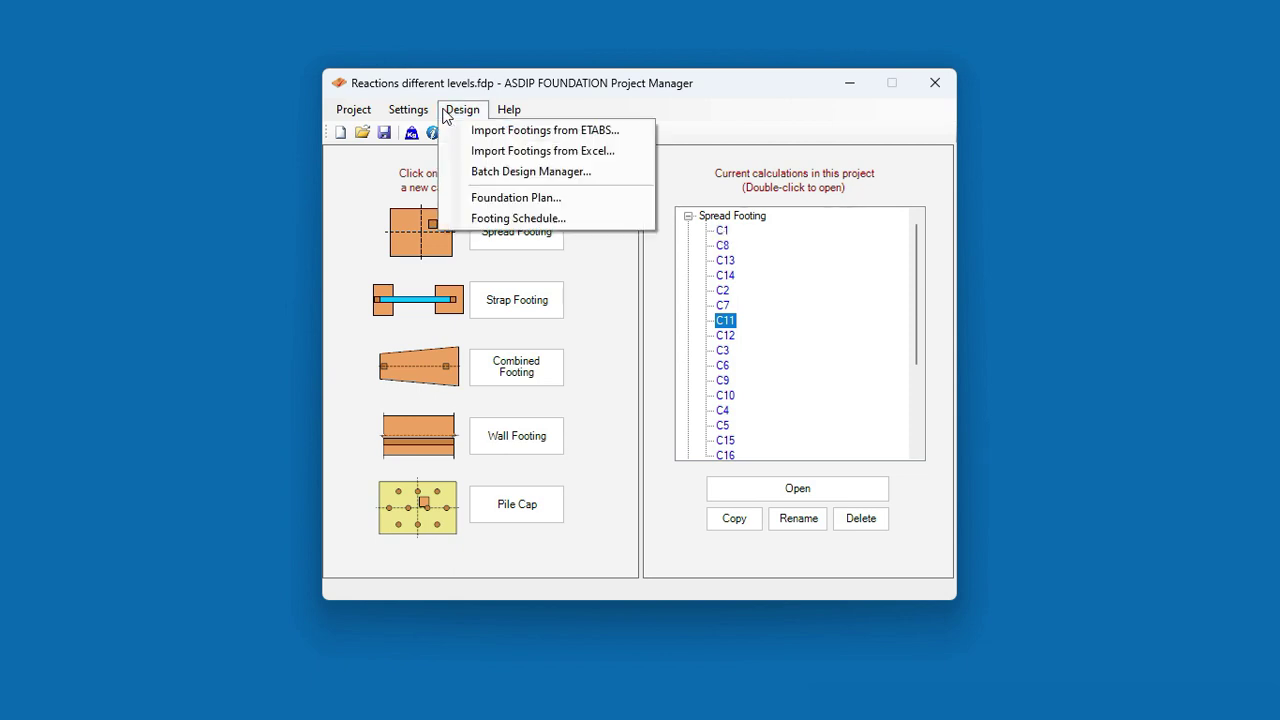
# Step: Batch-design all footings with #5 bars and 3.0 ksf allowable soil pressure, then reopen C11
pyautogui.click(562, 177)
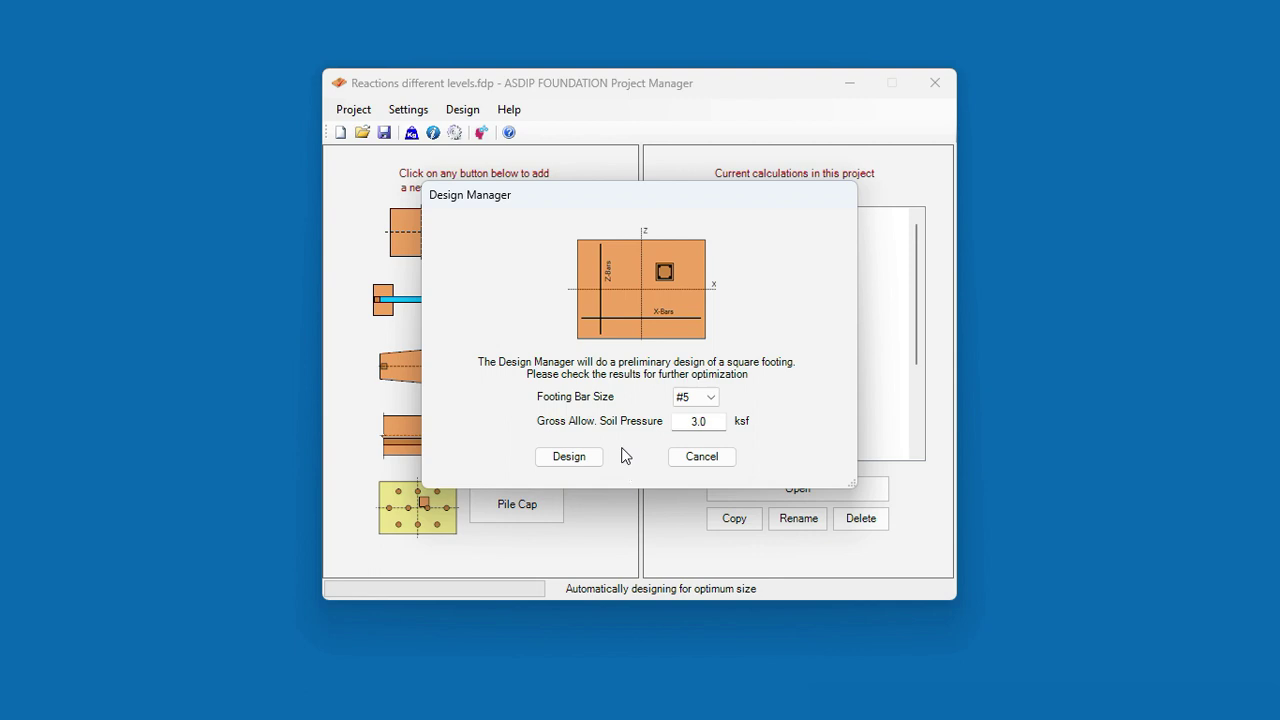
pyautogui.click(569, 457)
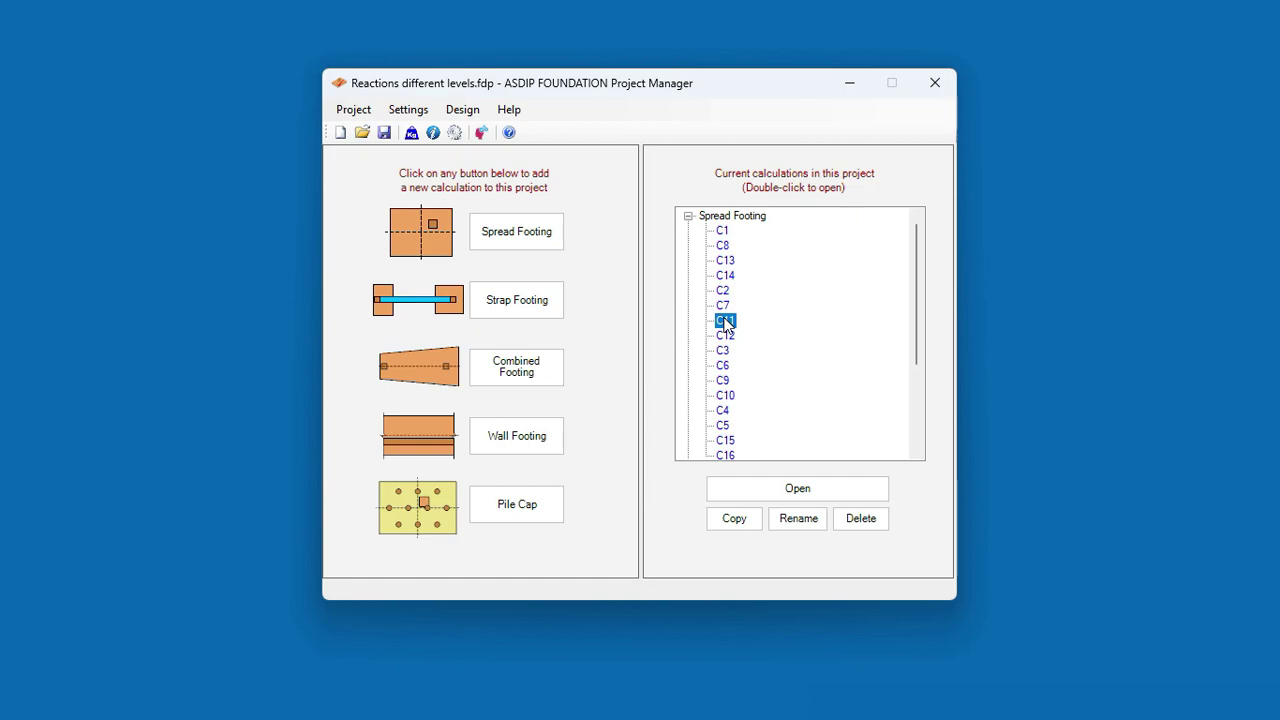
pyautogui.doubleClick(725, 321)
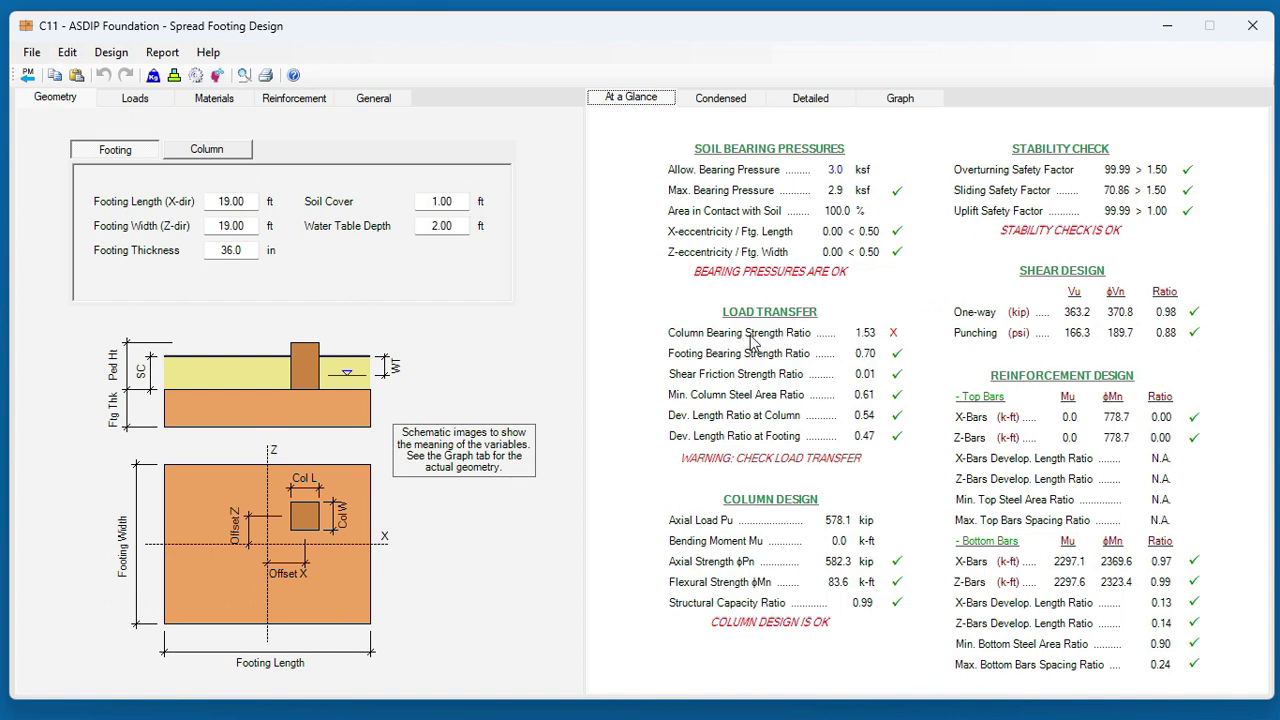
# Step: Leave C11's design and go back to the Project Manager tree of footings C1–C16
pyautogui.click(27, 76)
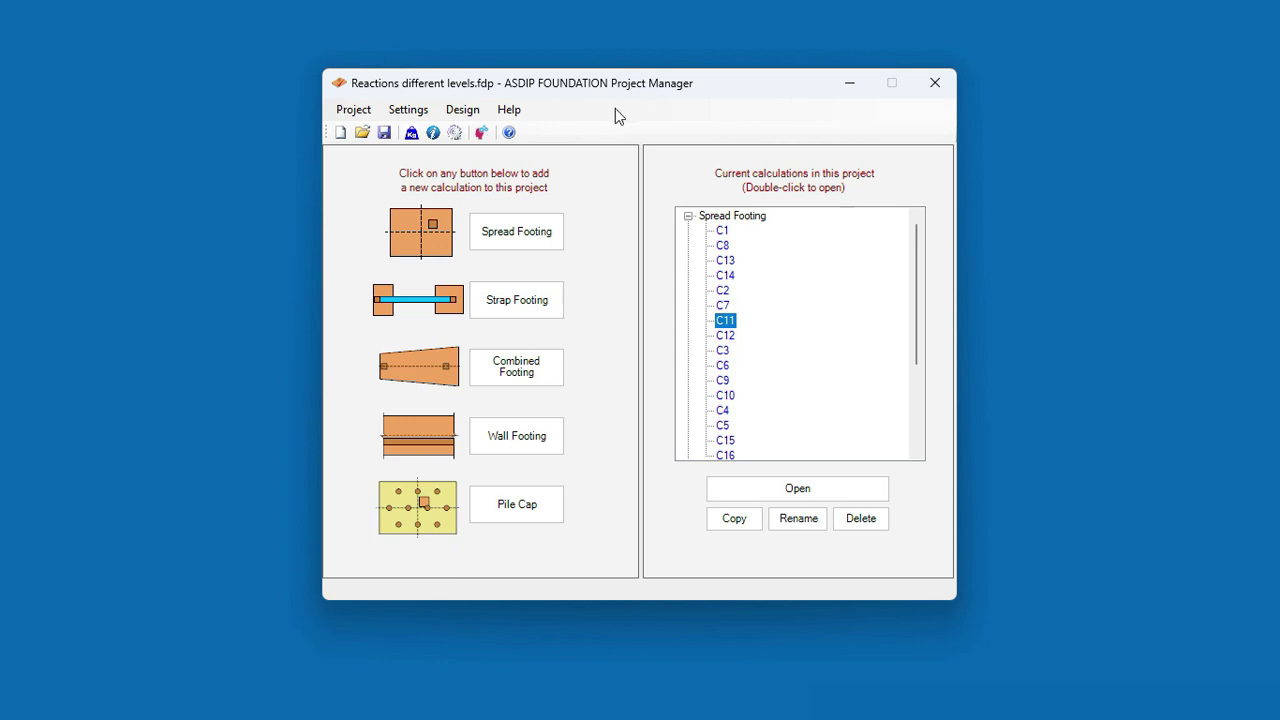
pyautogui.click(460, 112)
# Step: Show the foundation plan, preview it as a printed FOUNDATION PLAN page, then close both
pyautogui.click(540, 198)
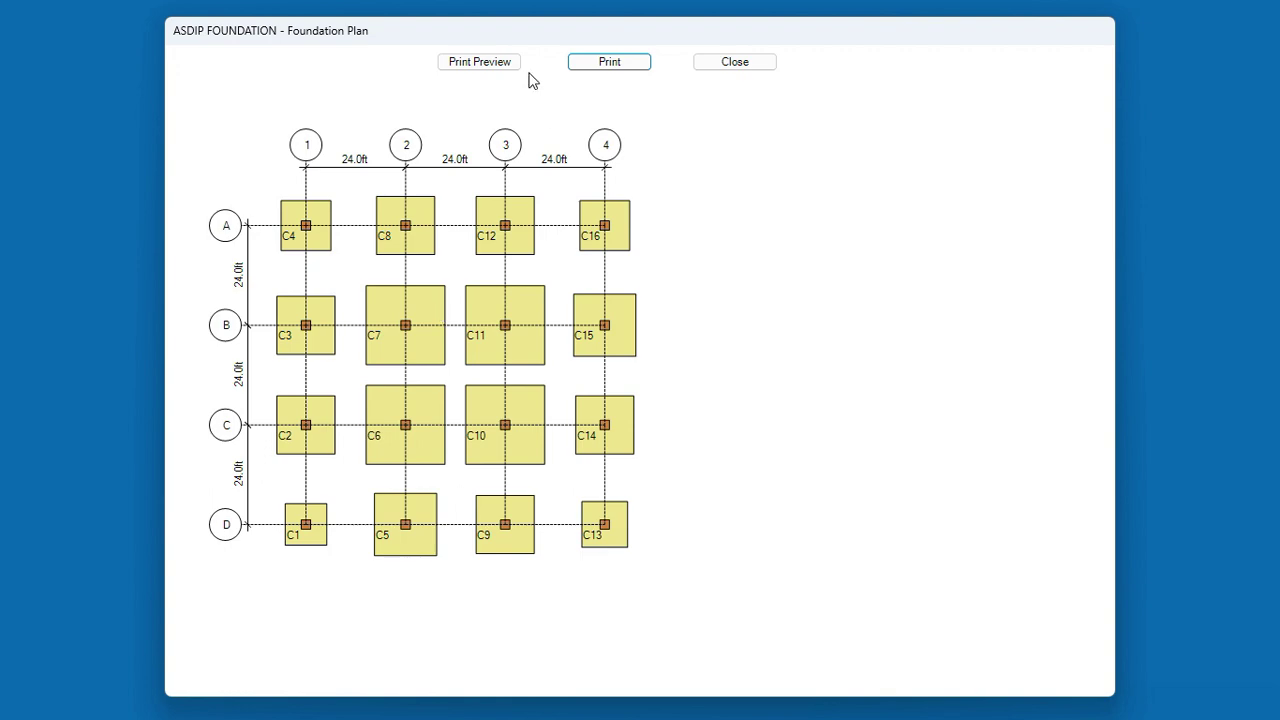
pyautogui.click(478, 62)
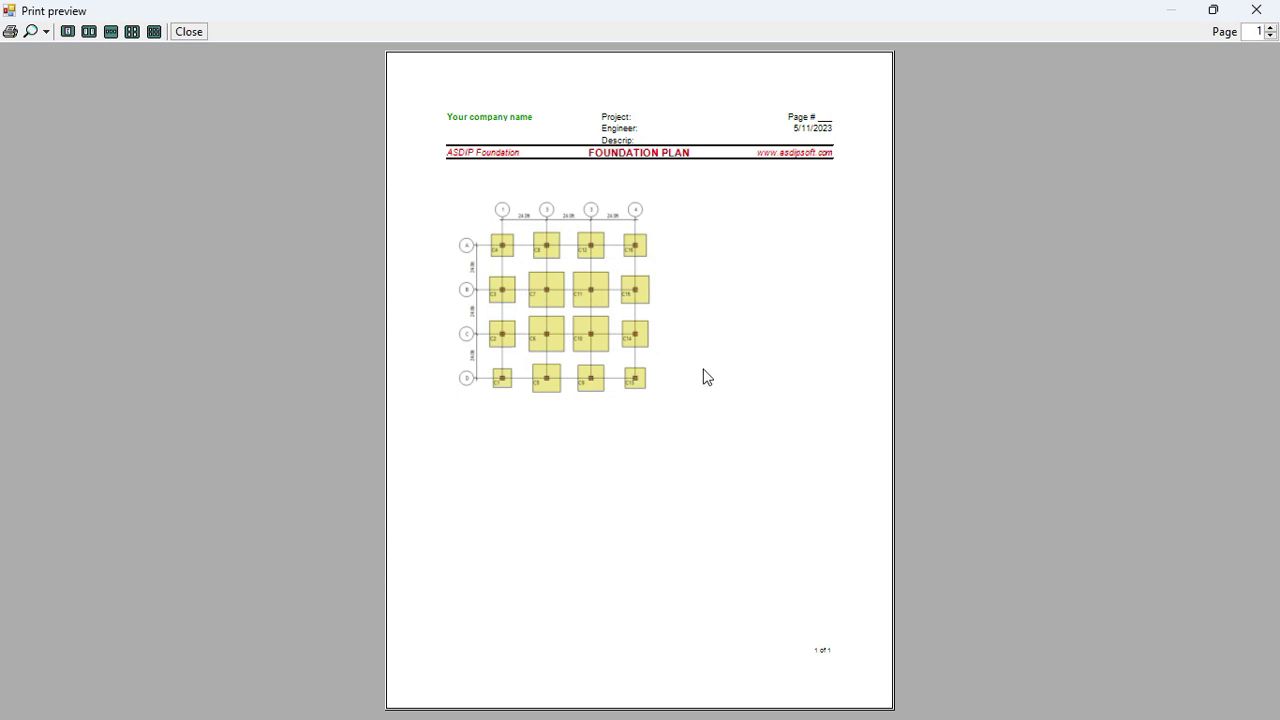
pyautogui.click(1257, 8)
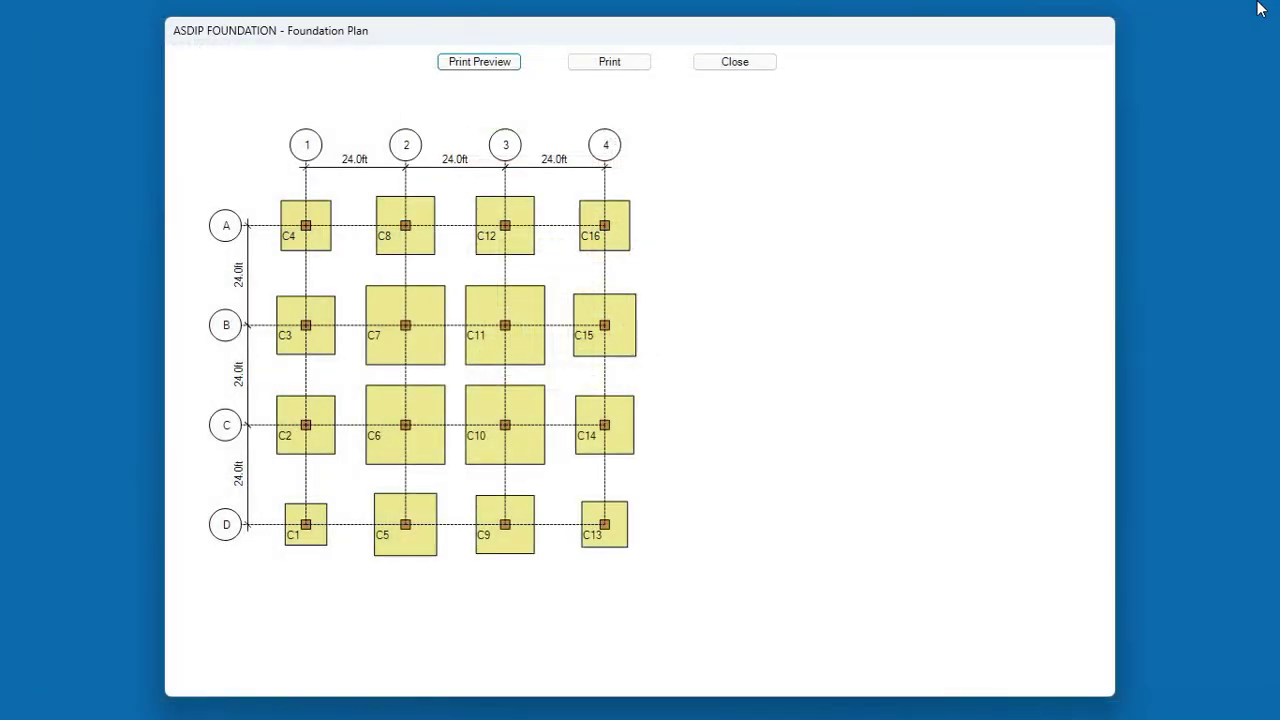
pyautogui.click(743, 60)
# Step: Generate the Column Footing Schedule with C1–C16 sizes, thicknesses and #5 bottom bars
pyautogui.click(462, 110)
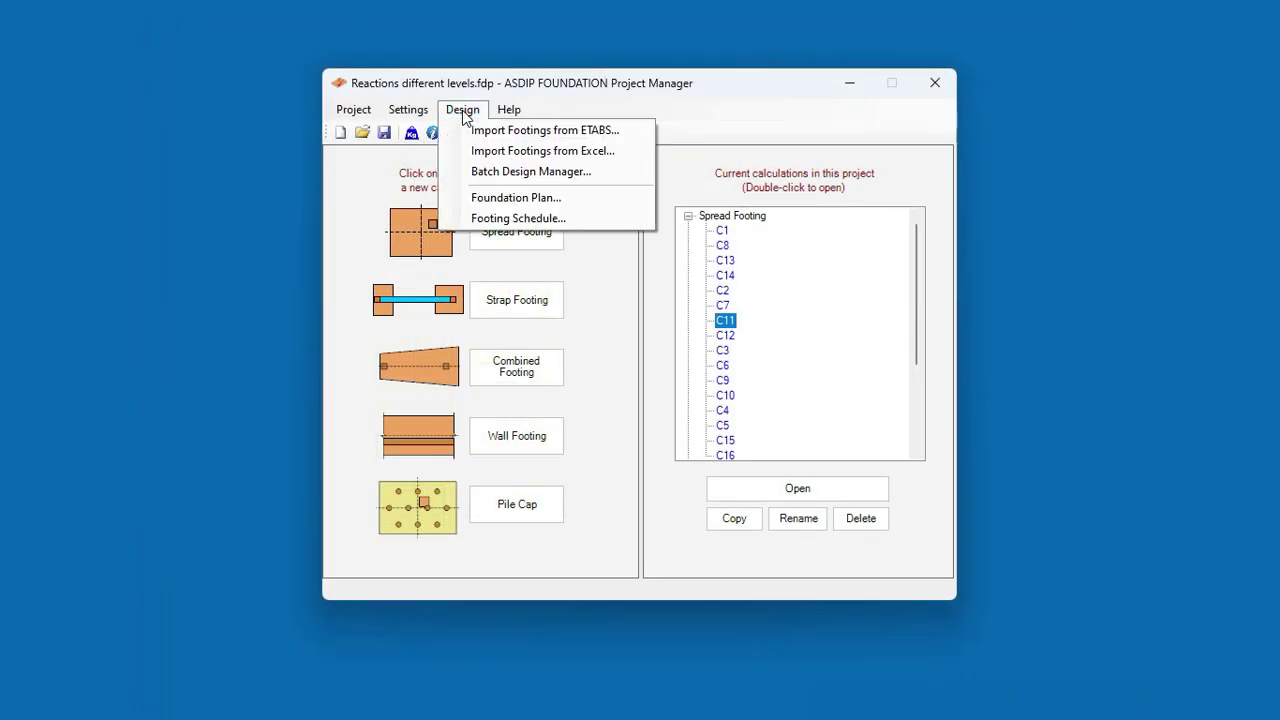
pyautogui.click(527, 219)
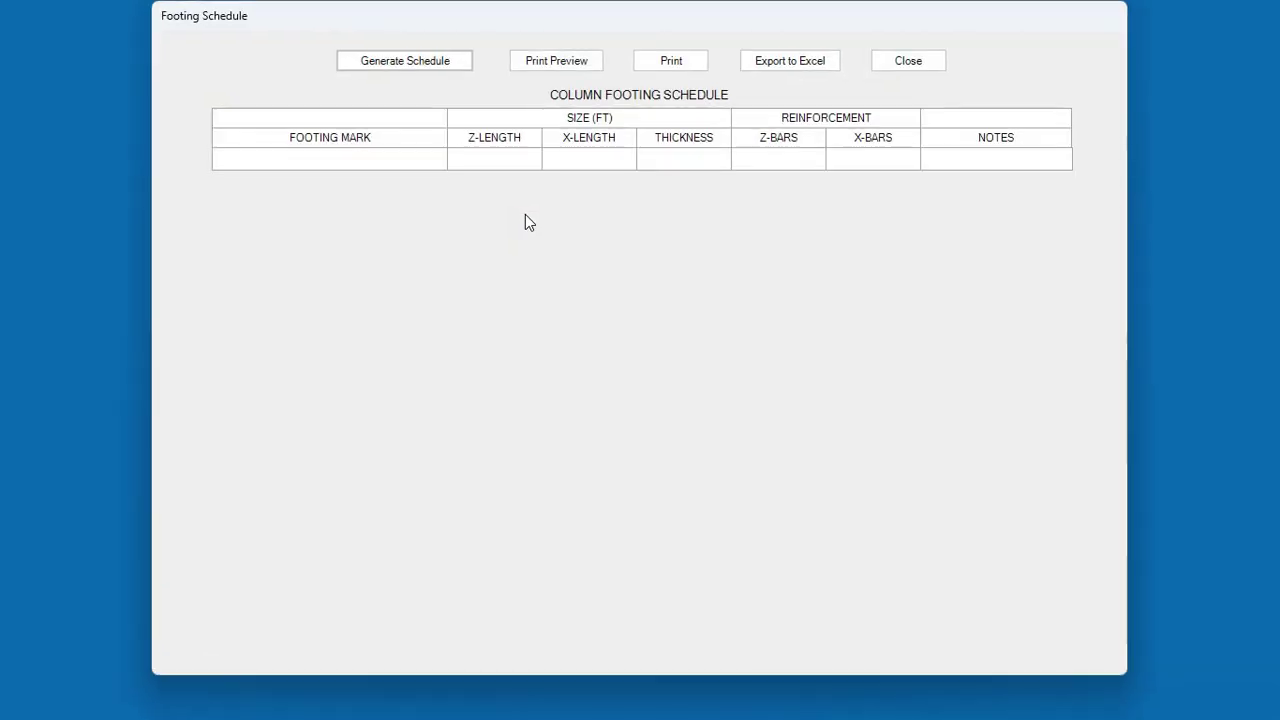
pyautogui.click(400, 62)
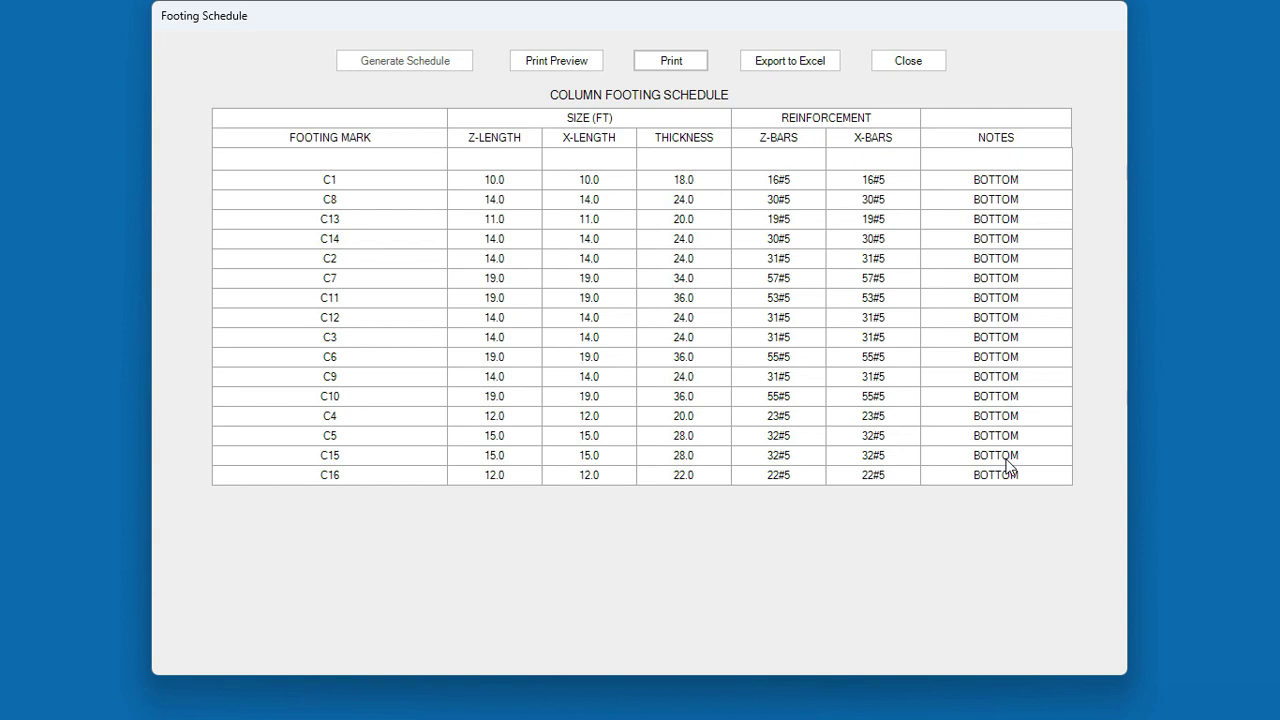
pyautogui.click(551, 59)
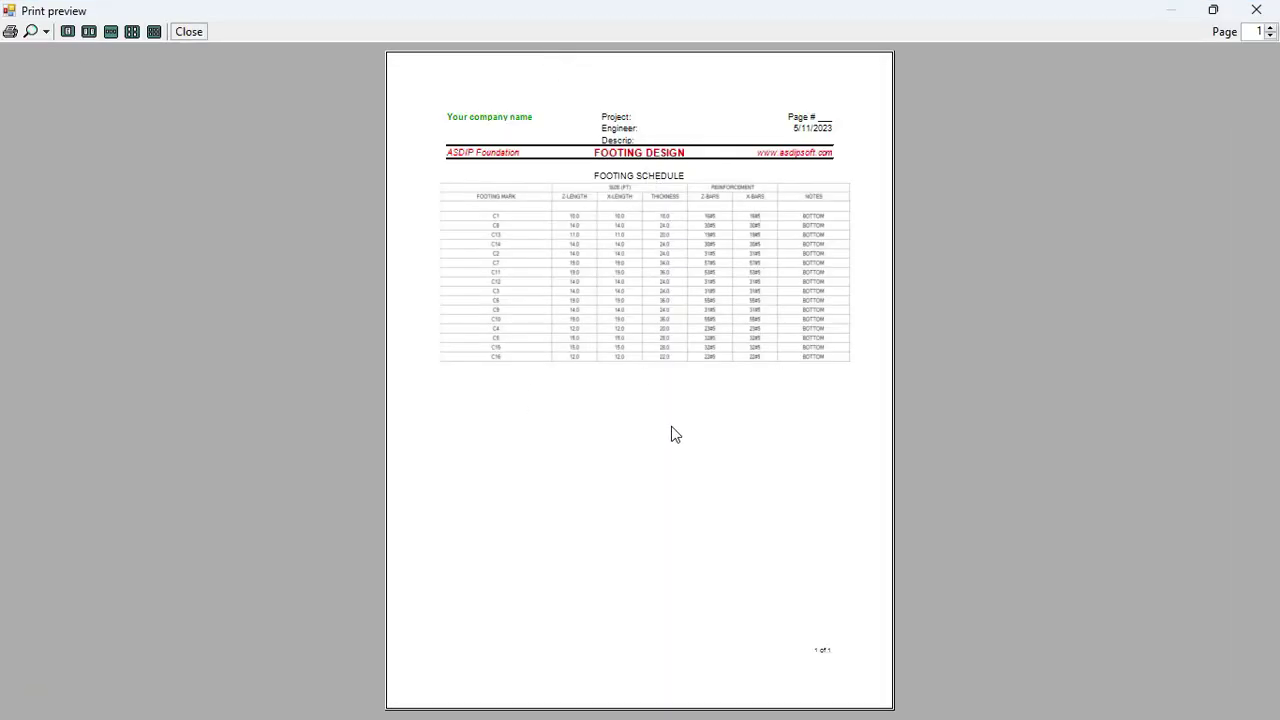
pyautogui.click(1255, 11)
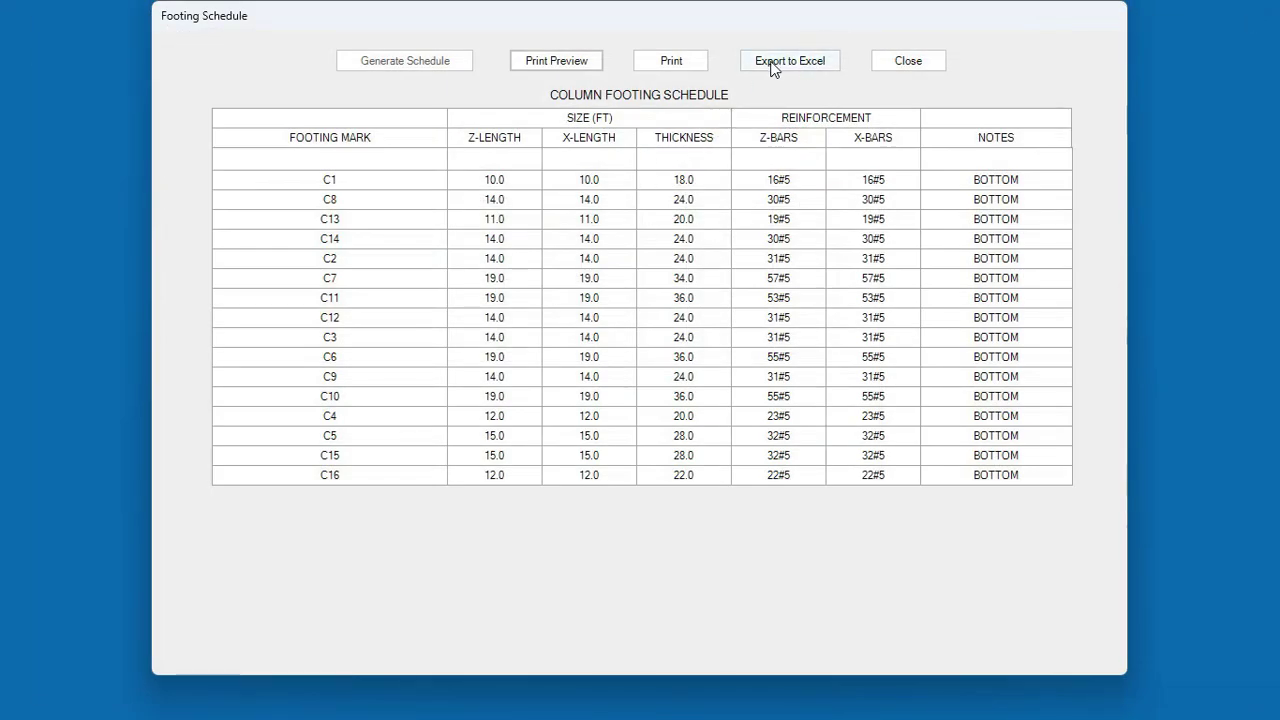
pyautogui.click(789, 64)
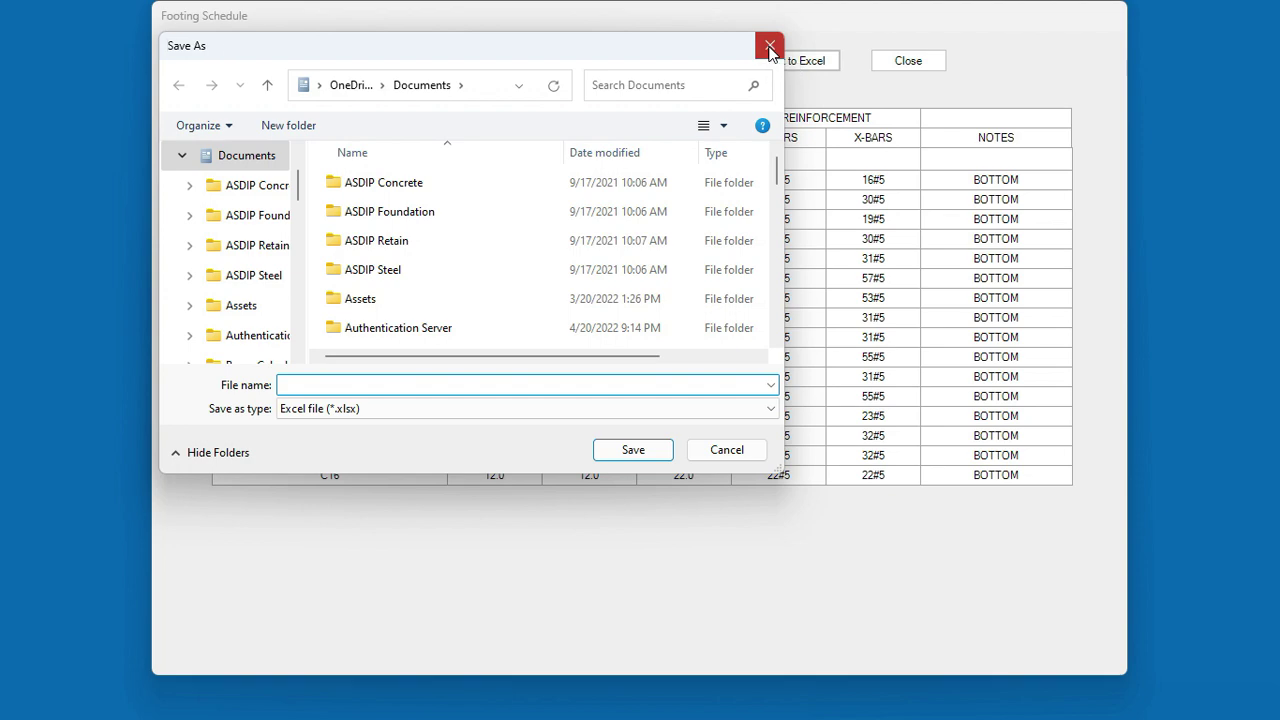
pyautogui.click(769, 48)
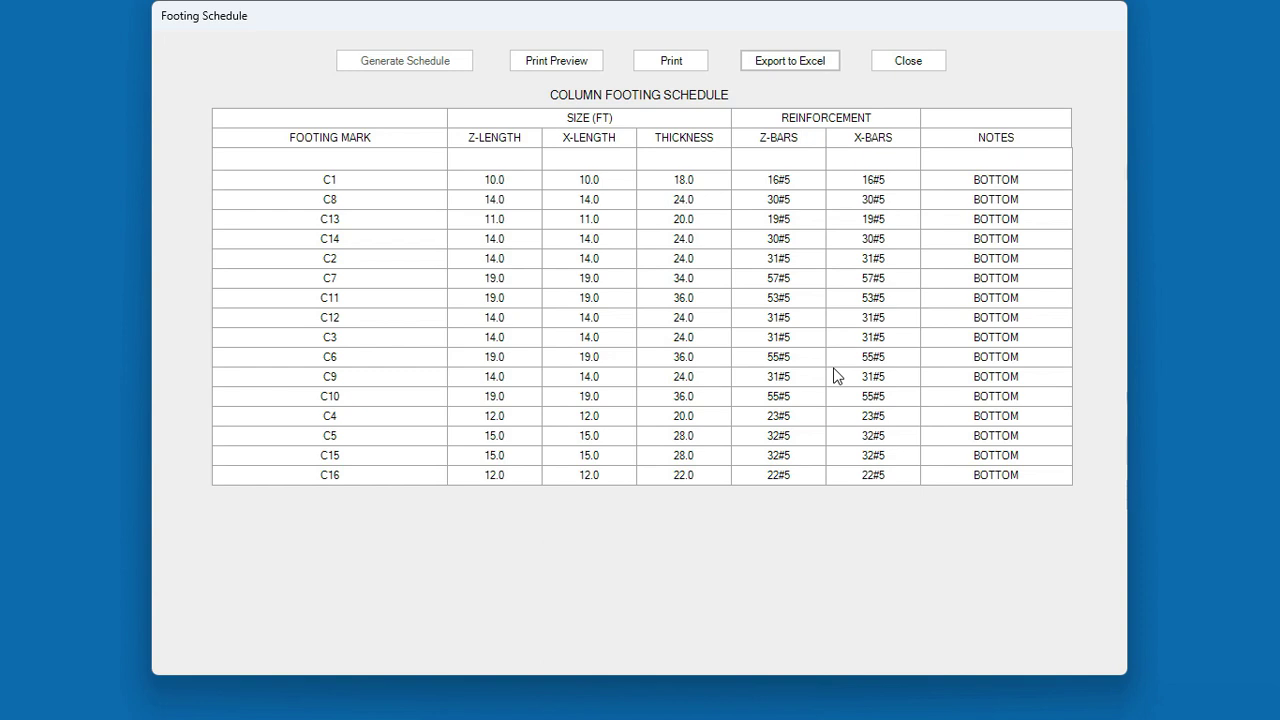
pyautogui.click(907, 72)
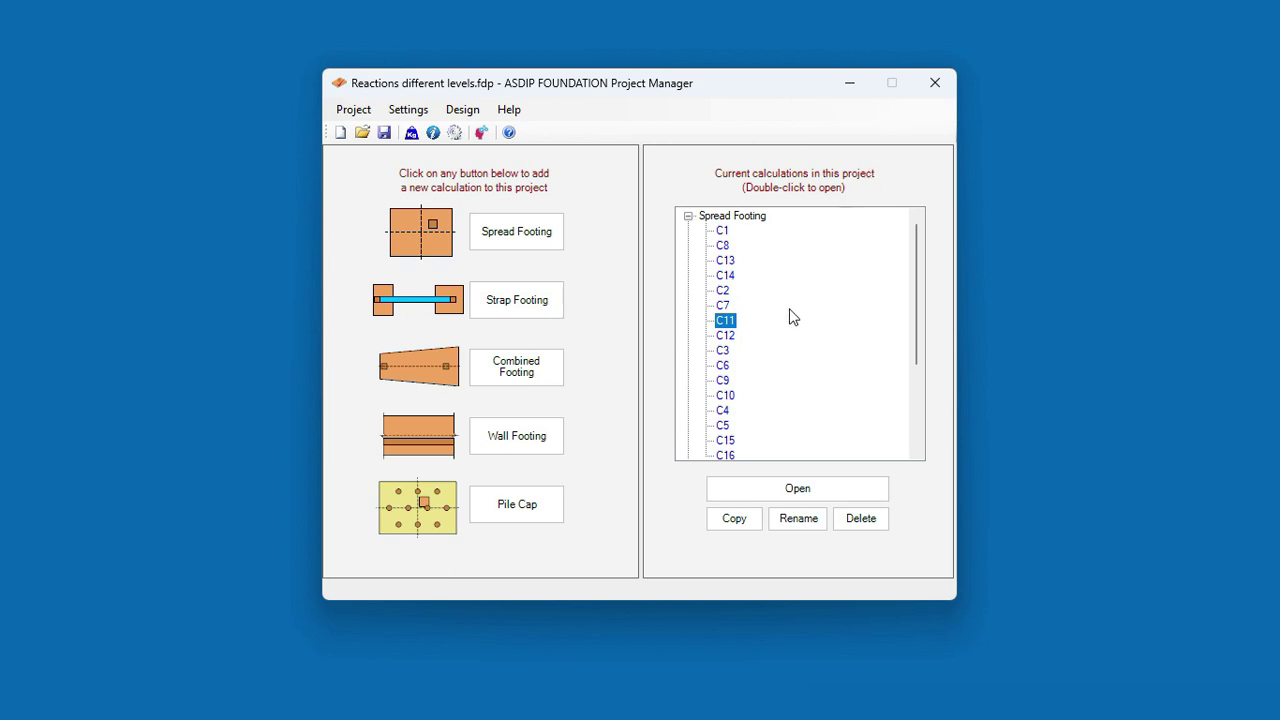
# Step: Scroll through the C1–C16 calculations tree and glance at the Design menu without choosing anything
pyautogui.scroll(-3, 790, 317)
pyautogui.scroll(3, 790, 317)
pyautogui.click(455, 112)
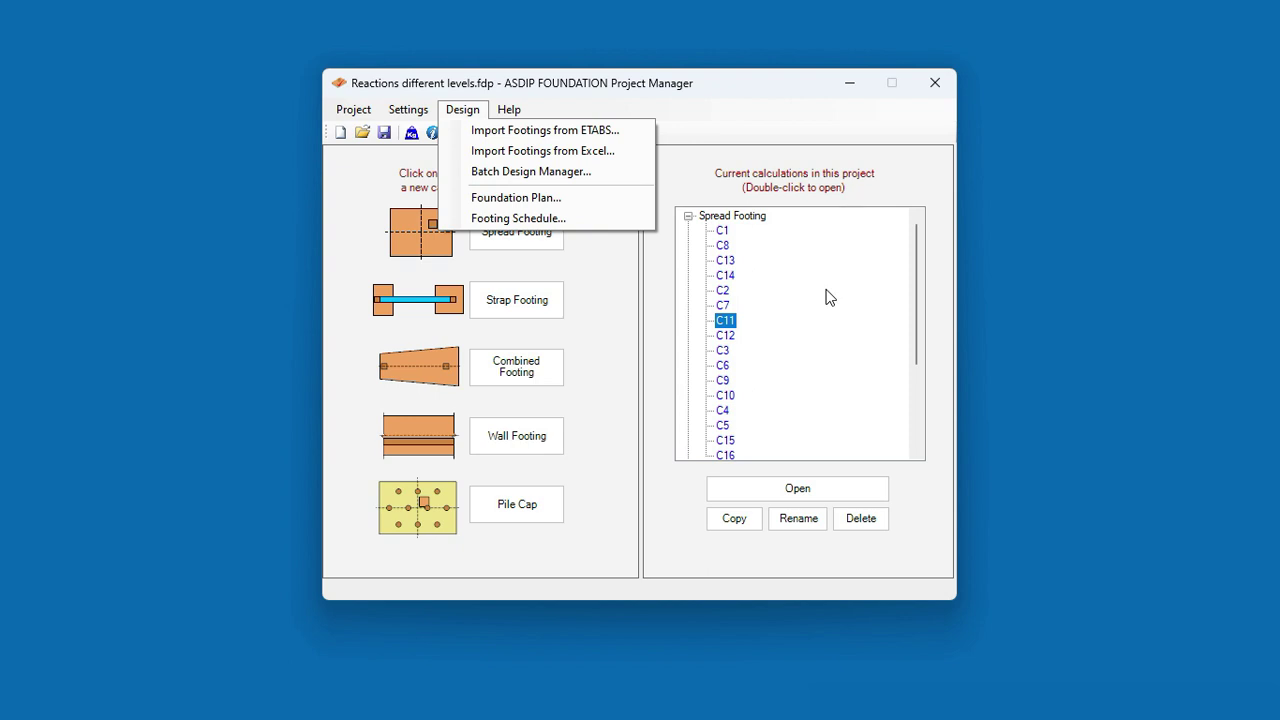
pyautogui.click(779, 105)
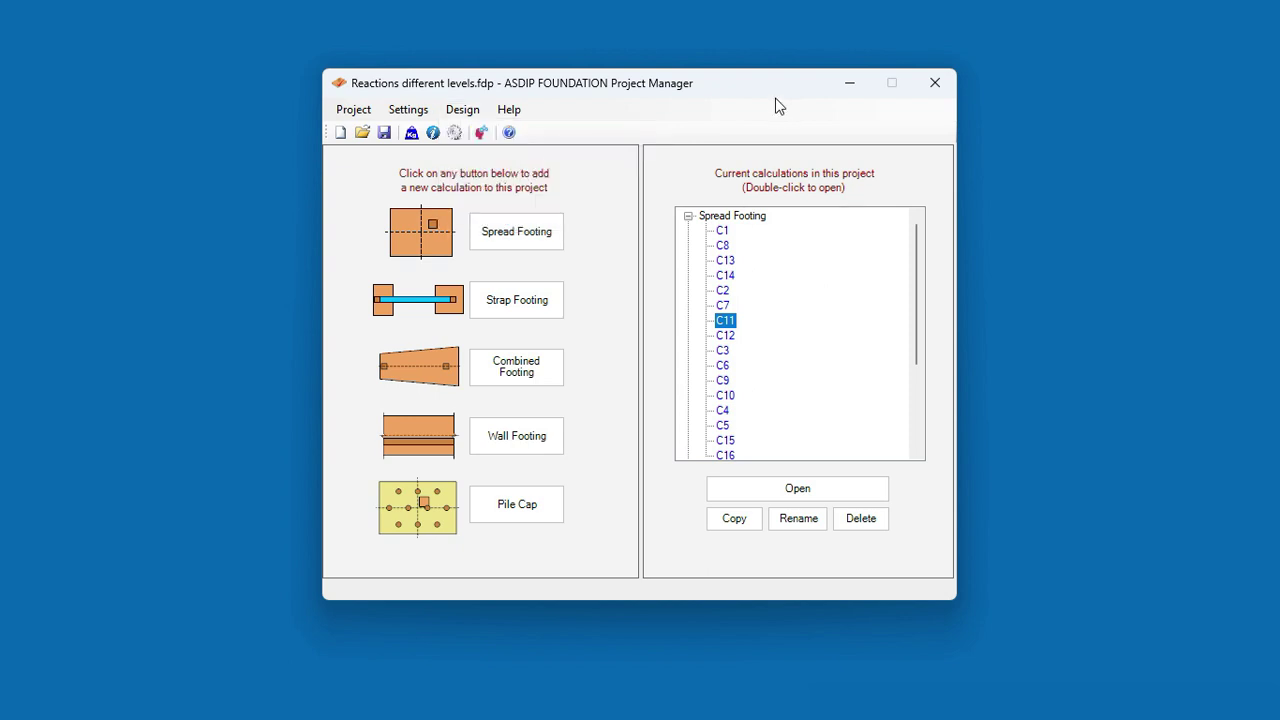
# Step: Bring up the foundation plan briefly and close it again
pyautogui.click(468, 109)
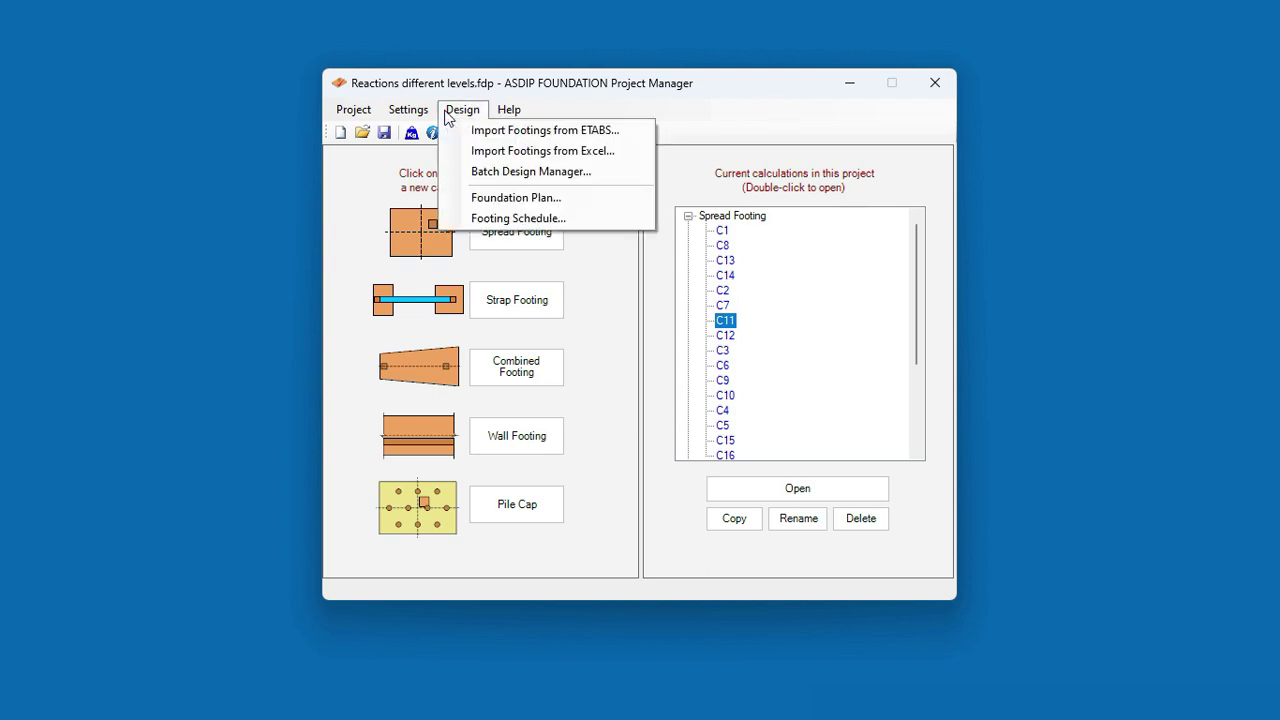
pyautogui.click(505, 204)
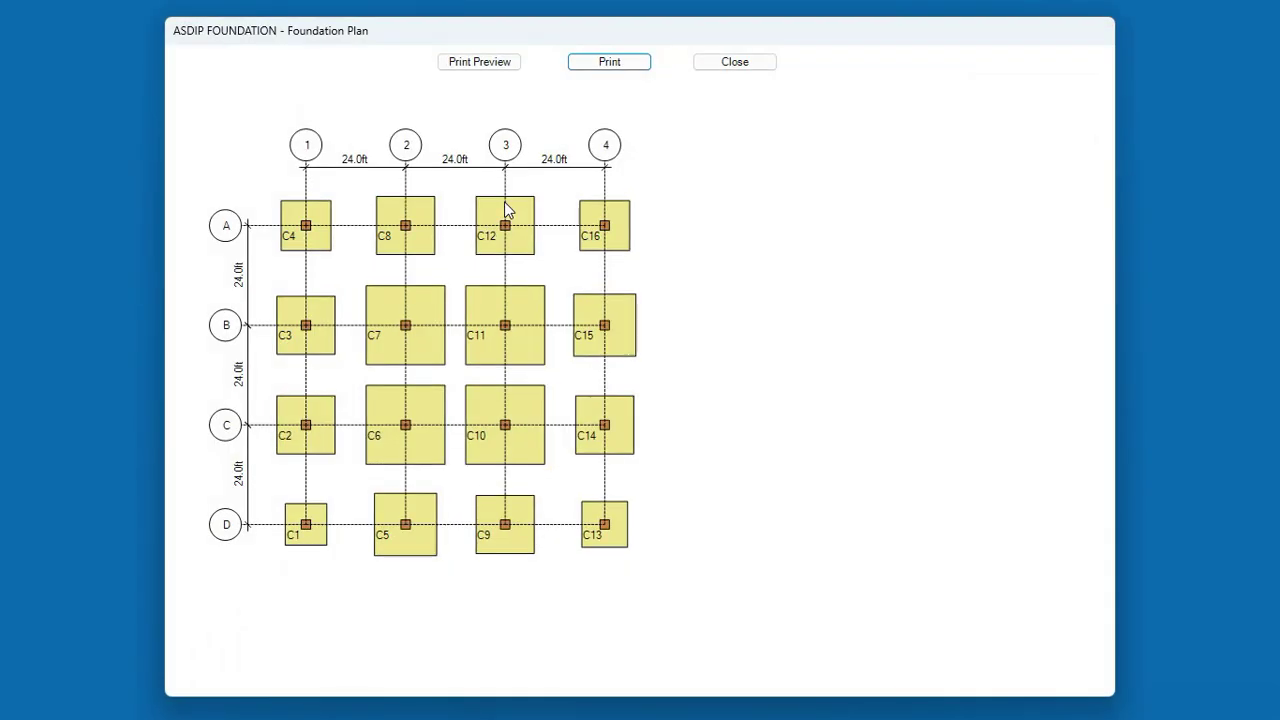
pyautogui.click(740, 64)
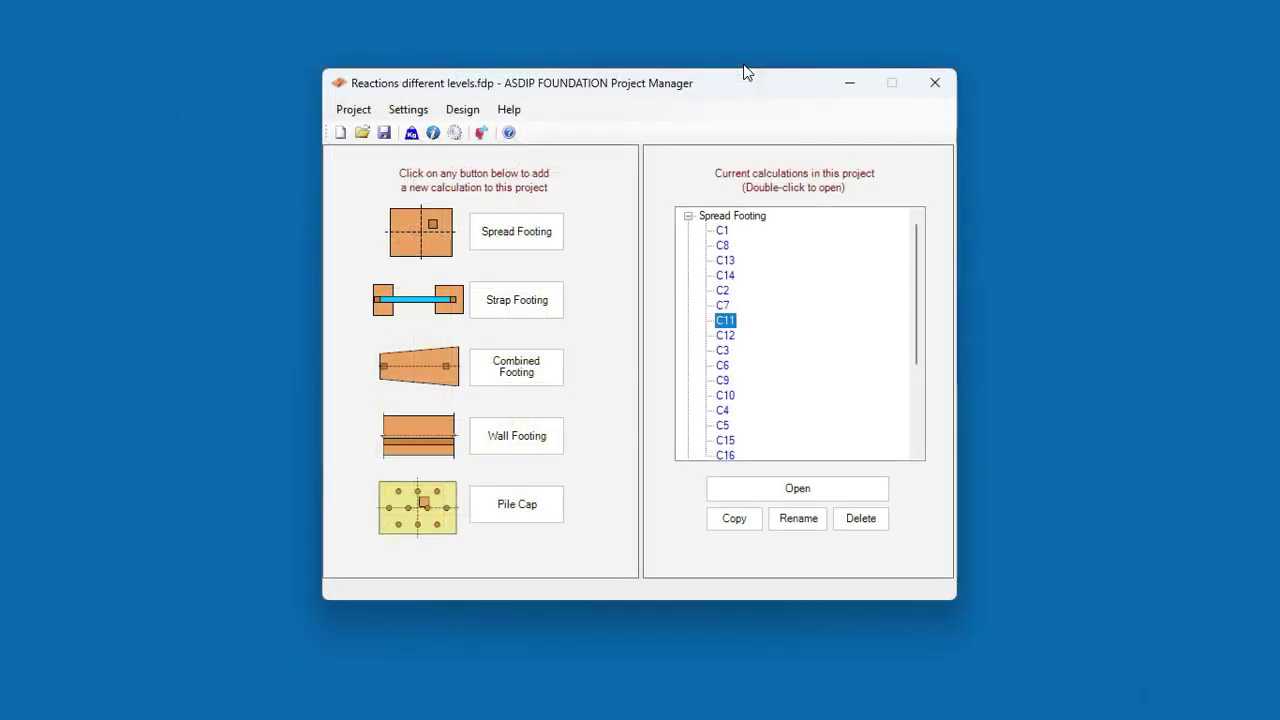
# Step: Open the Footing Schedule window and request the schedule for all footings
pyautogui.click(460, 111)
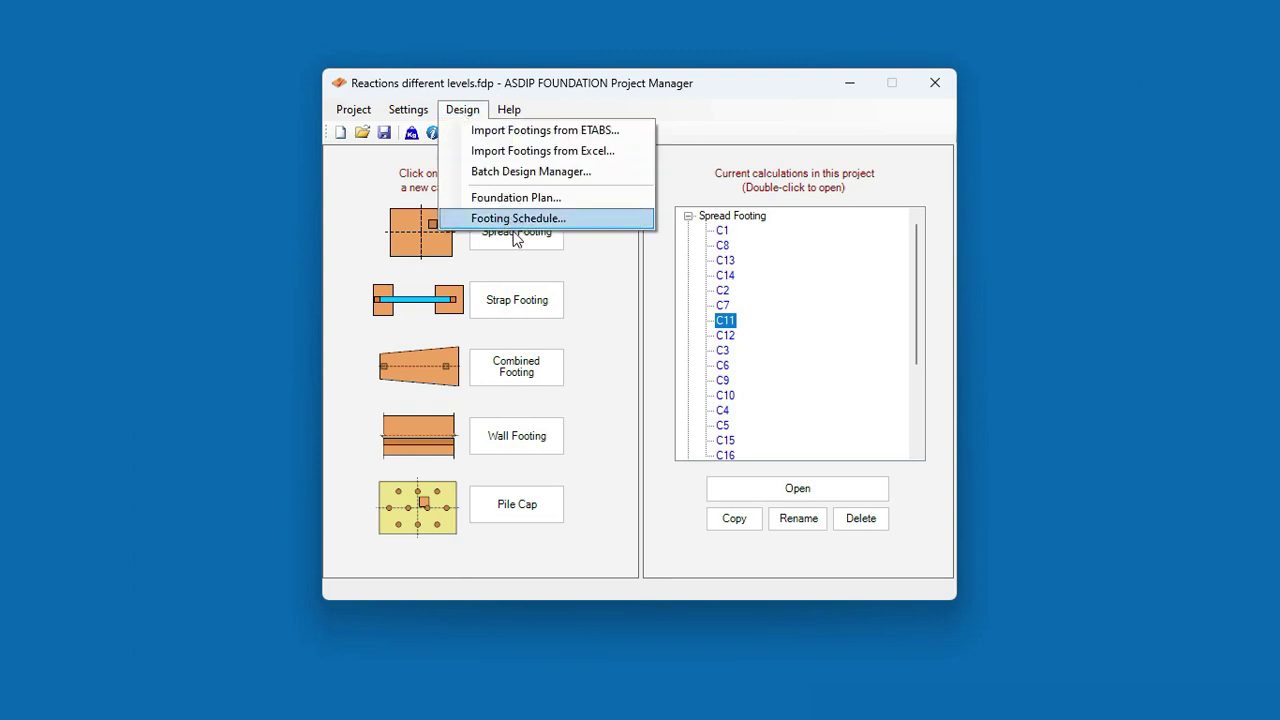
pyautogui.click(510, 219)
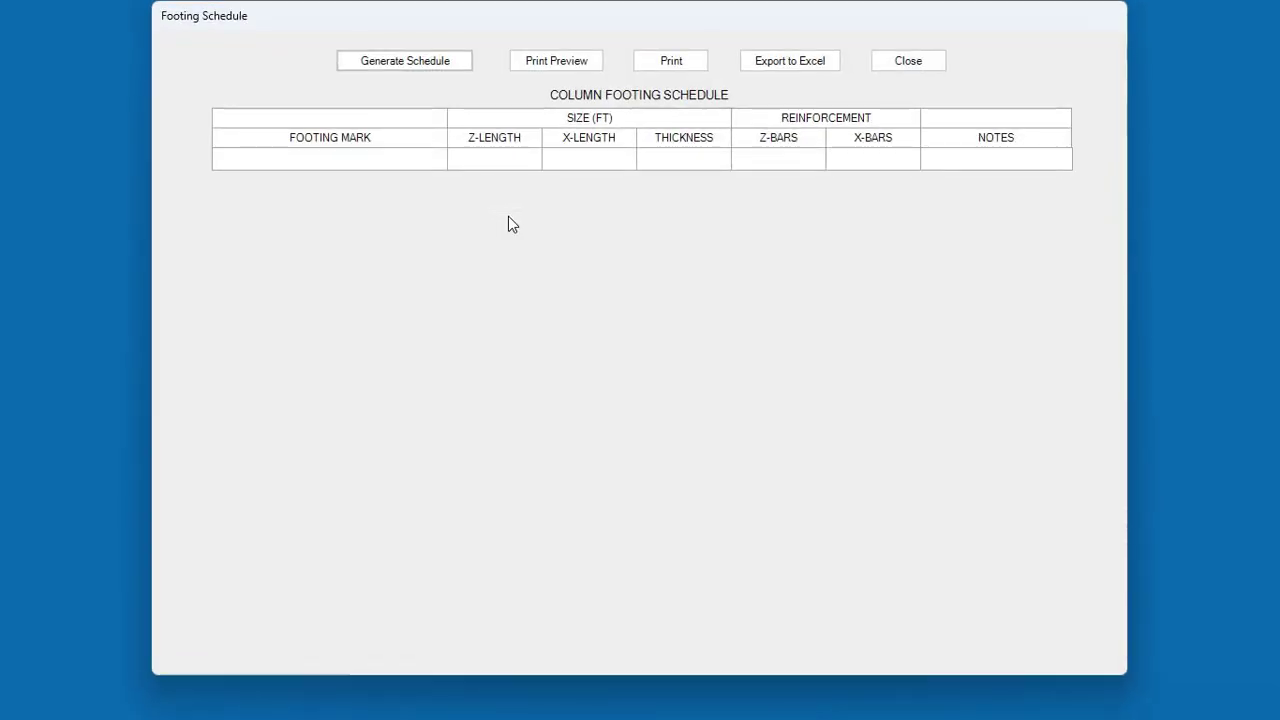
pyautogui.click(399, 62)
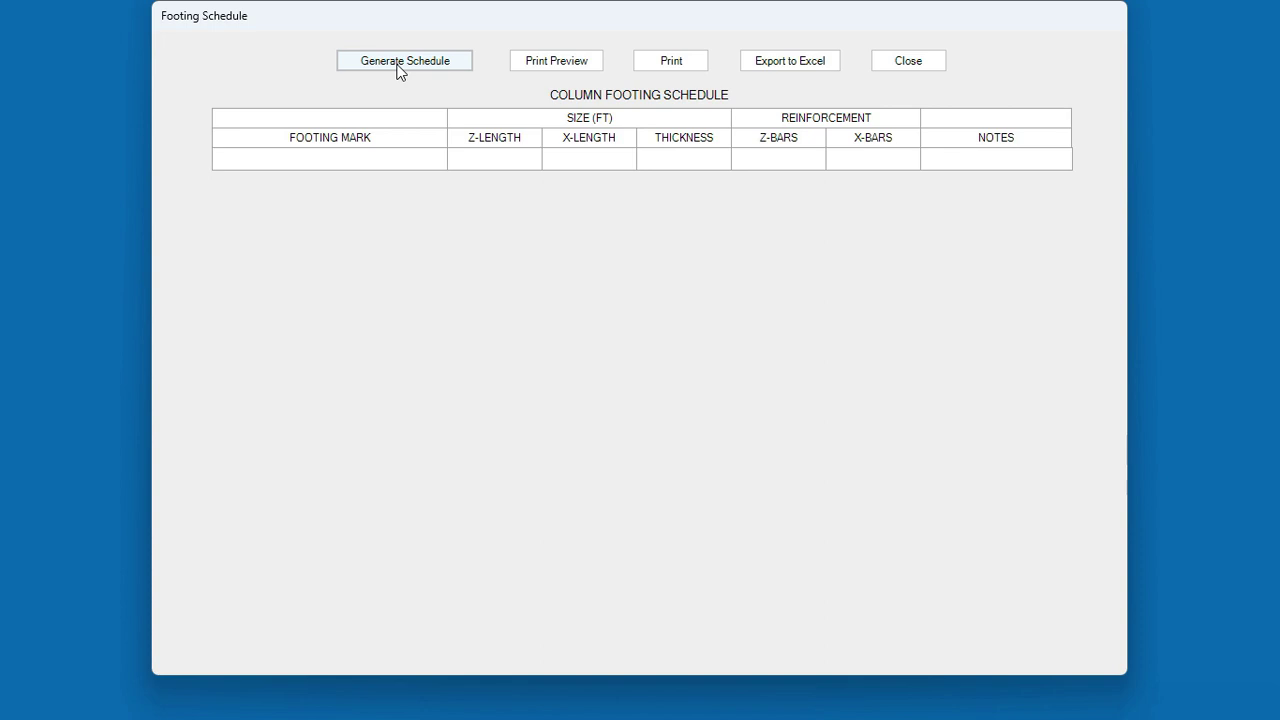